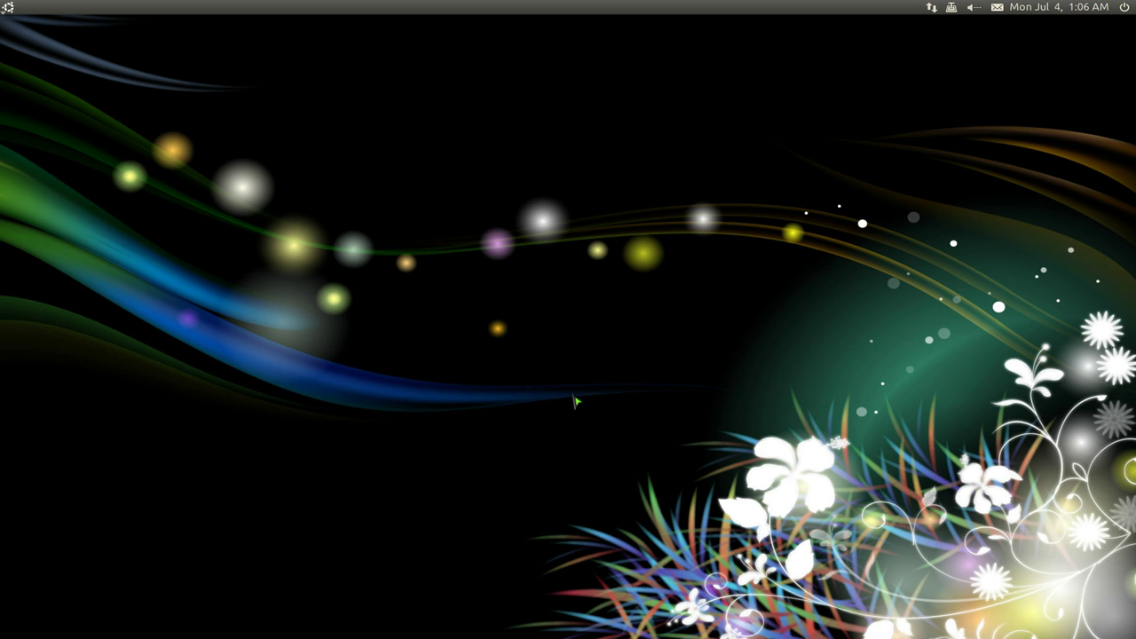
Step: Launch the TBO comic editor
key("ctrl+space")
type("tbo")
key("Return")
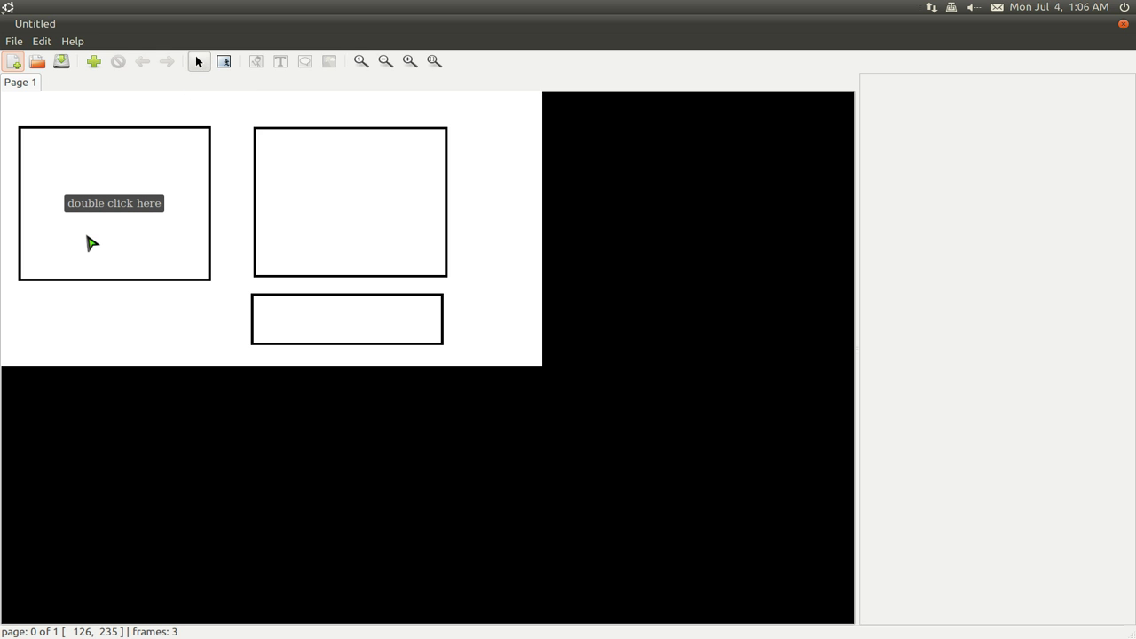
Step: Set the background colour of the large frame at the page's left to yellow #F9FF00
left_click(81, 255)
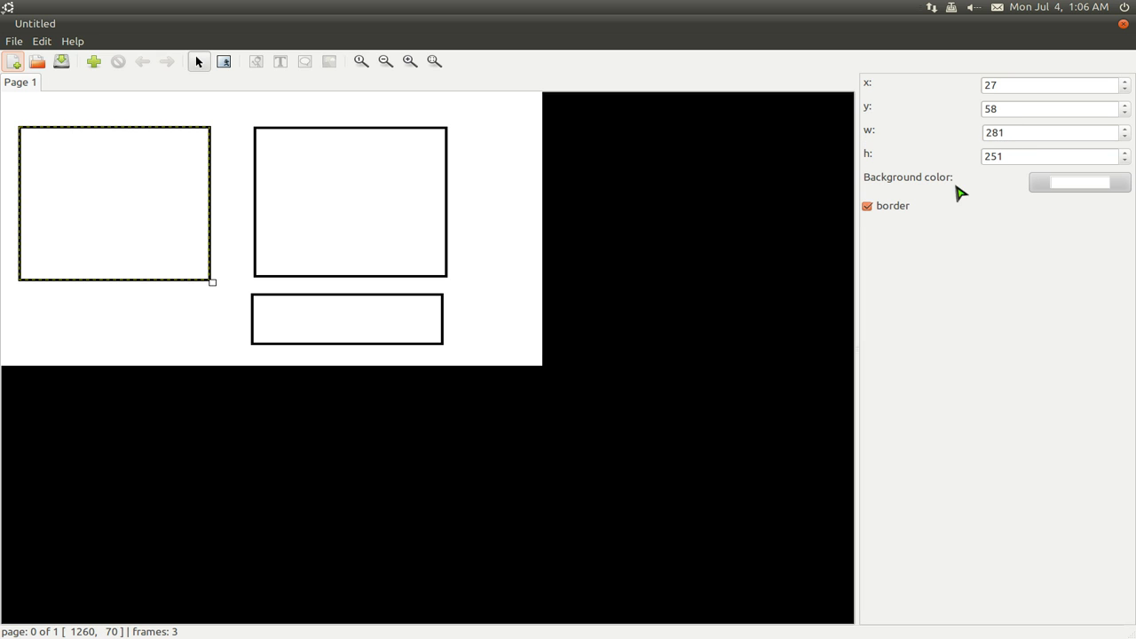
left_click(1064, 185)
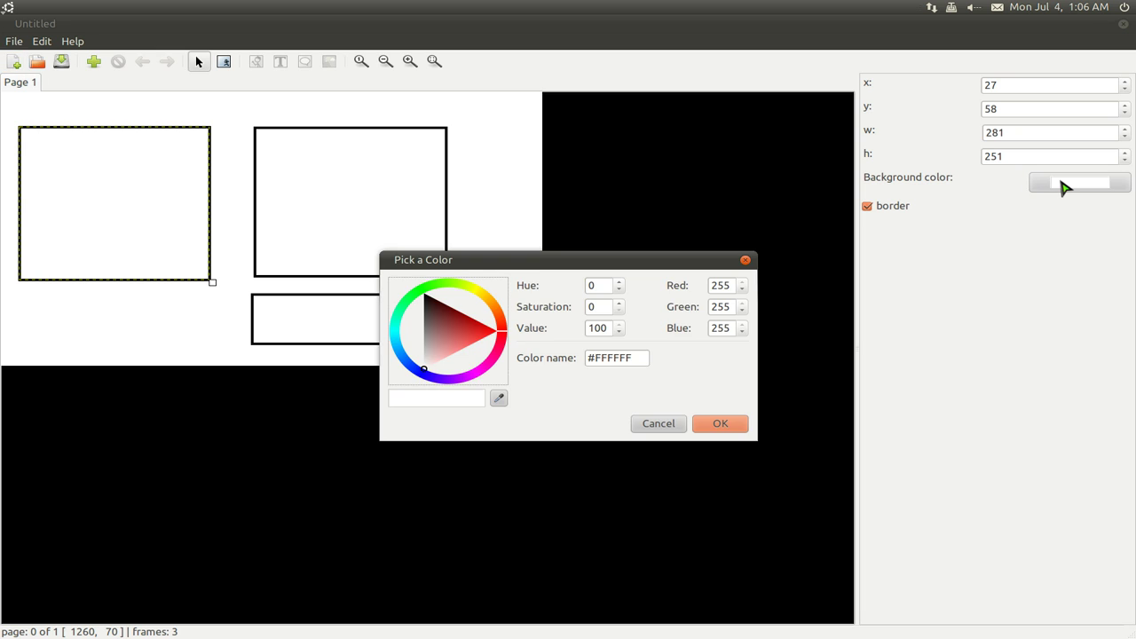
left_click(474, 293)
left_click(471, 294)
left_click(472, 291)
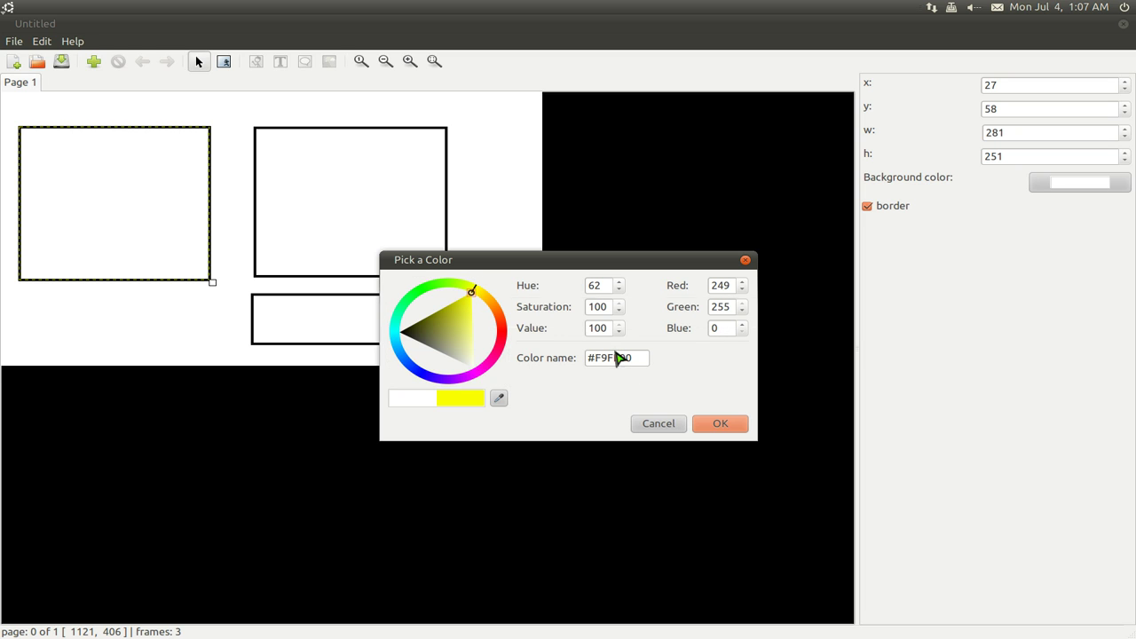
left_click(715, 424)
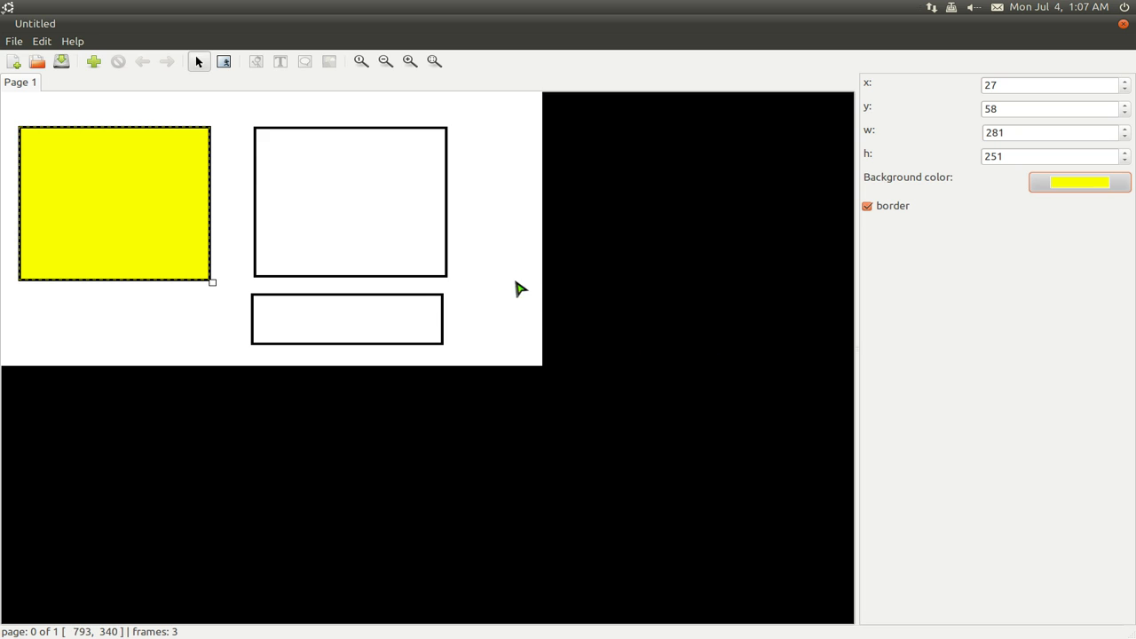
Step: Set the background colour of the upper-right frame on the page to orange #FF8600
left_click(380, 171)
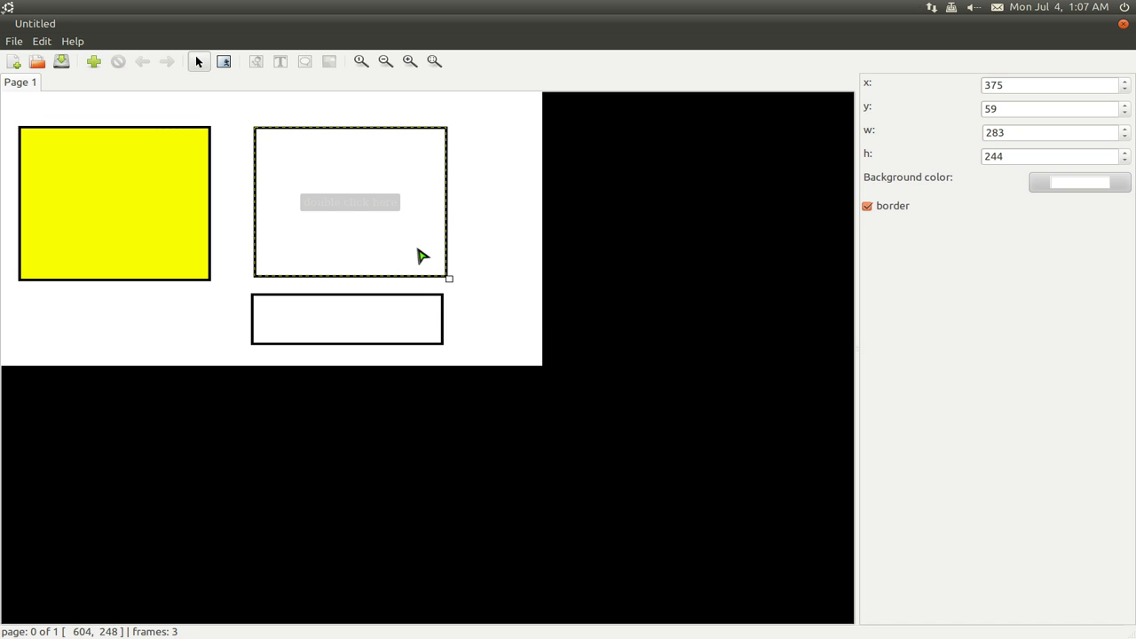
left_click(1062, 187)
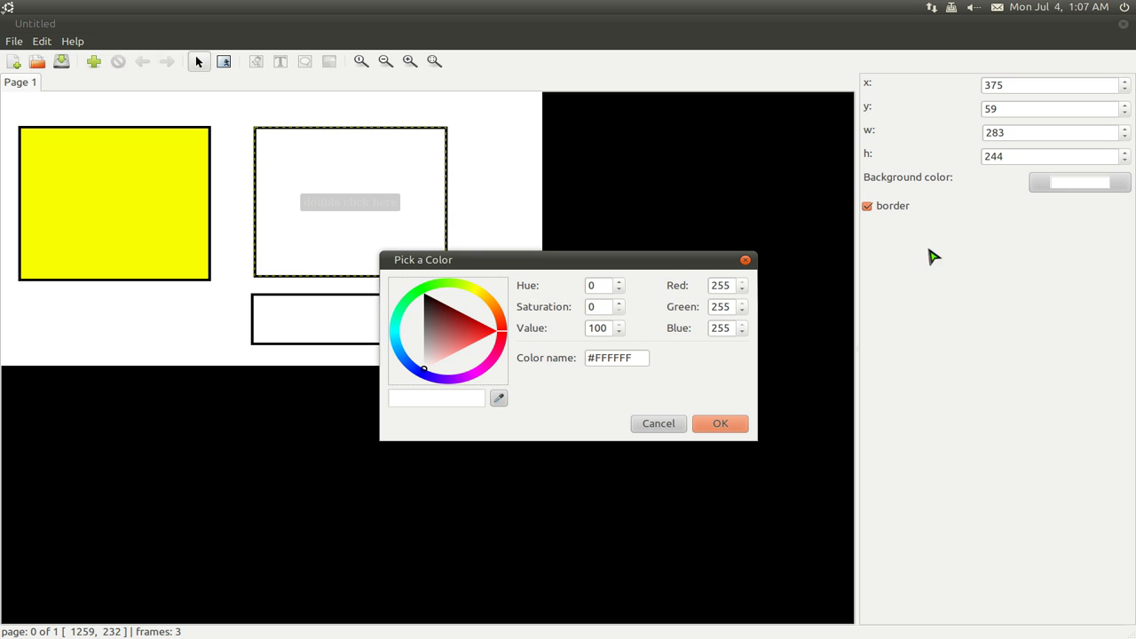
left_click(491, 303)
left_click_drag(491, 303, 507, 314)
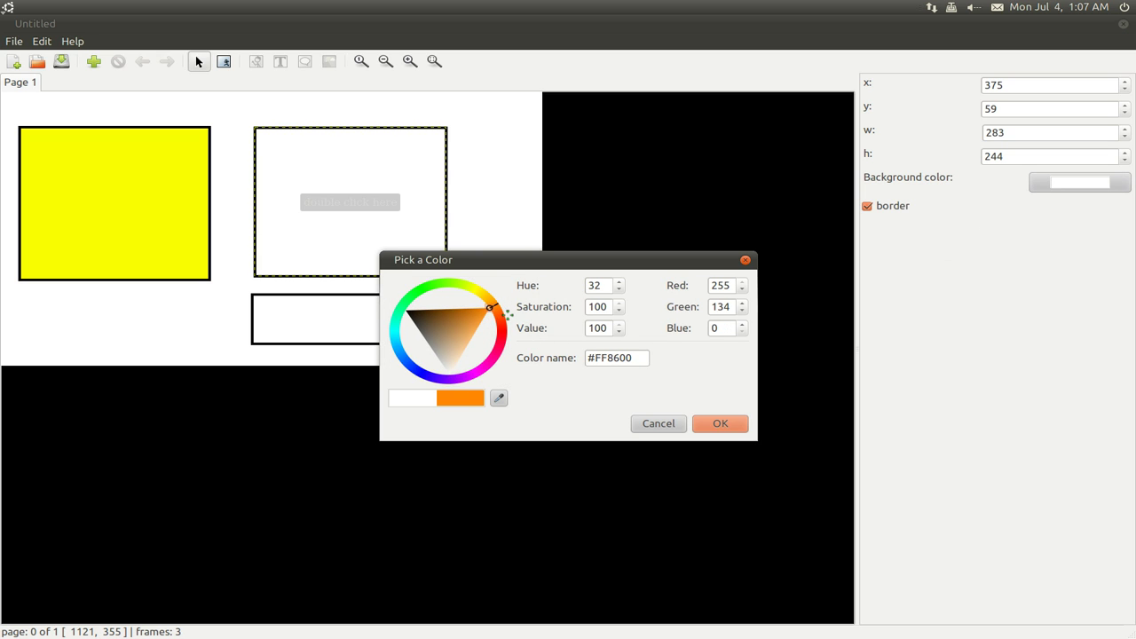
left_click(714, 426)
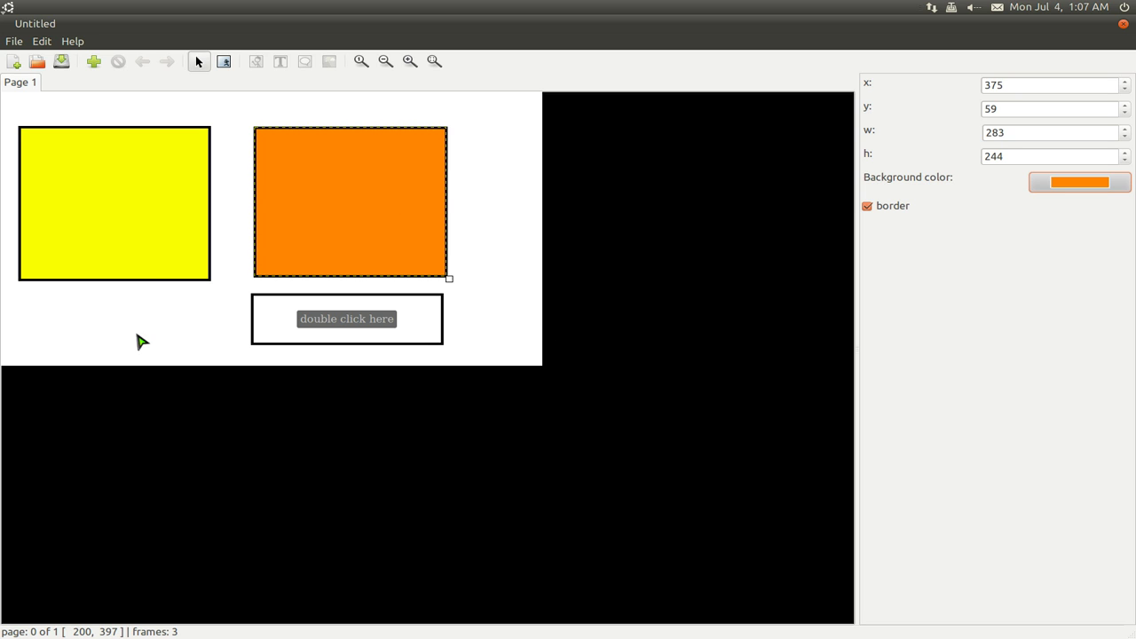
Step: Open the yellow frame for editing its contents
left_click(137, 269)
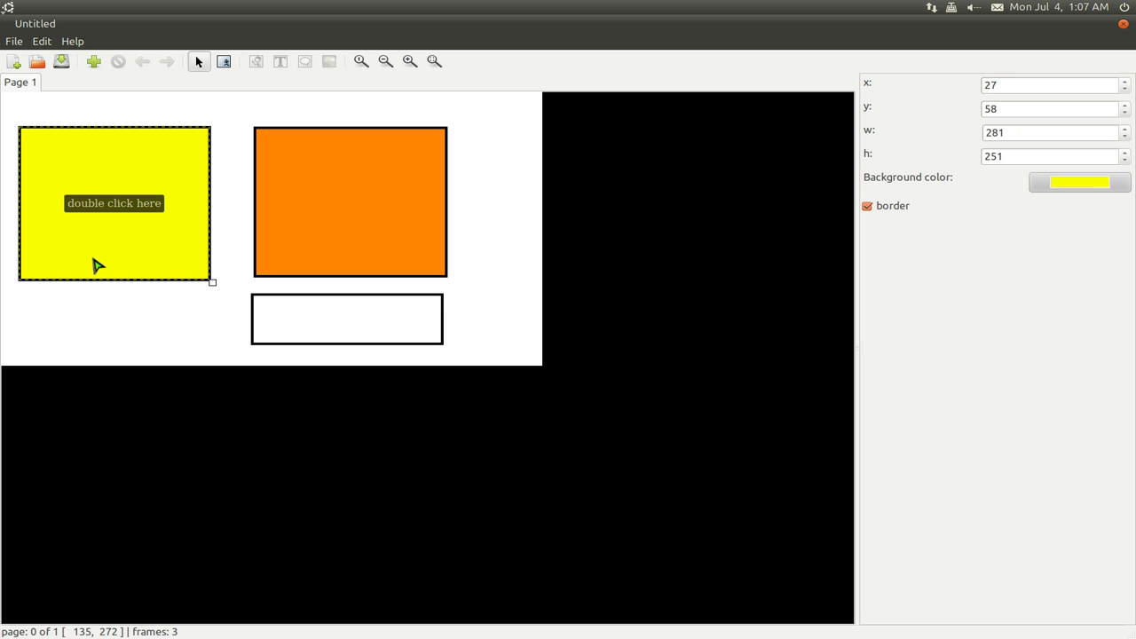
double_click(115, 210)
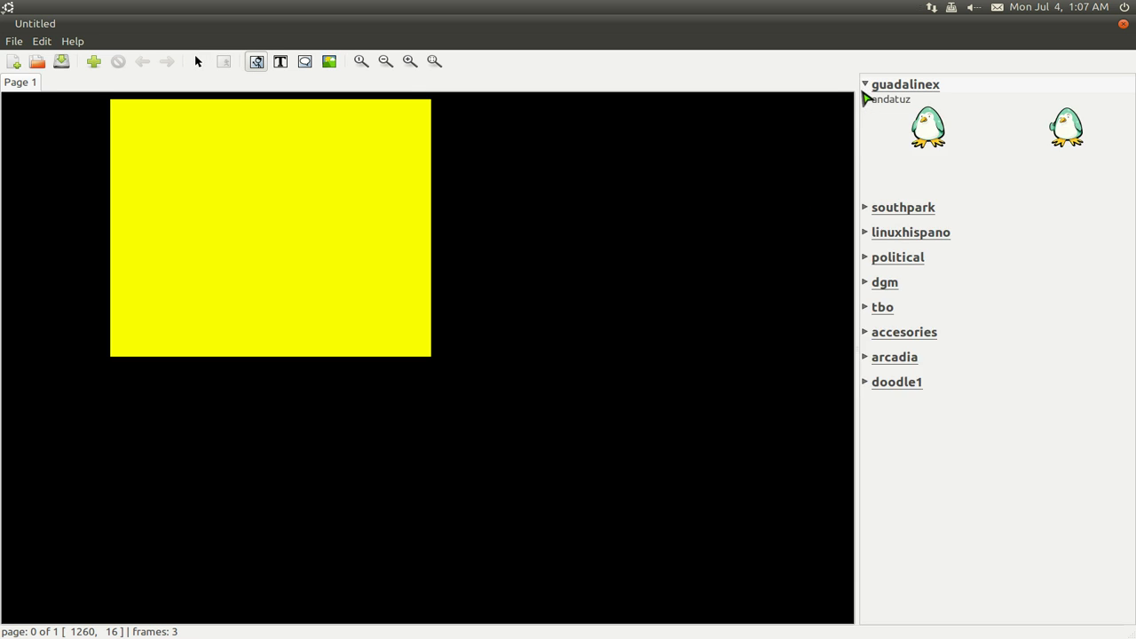
Step: Browse the southpark, linuxhispano and political character collections for artwork to use in the frame
left_click(865, 210)
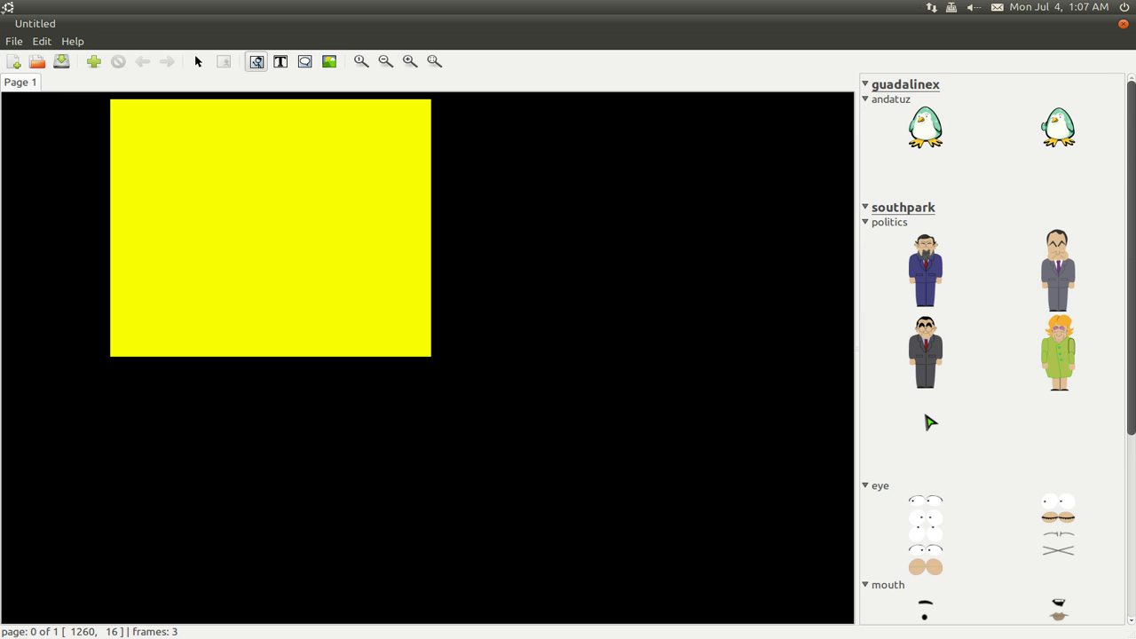
scroll(930, 424, "down", 5)
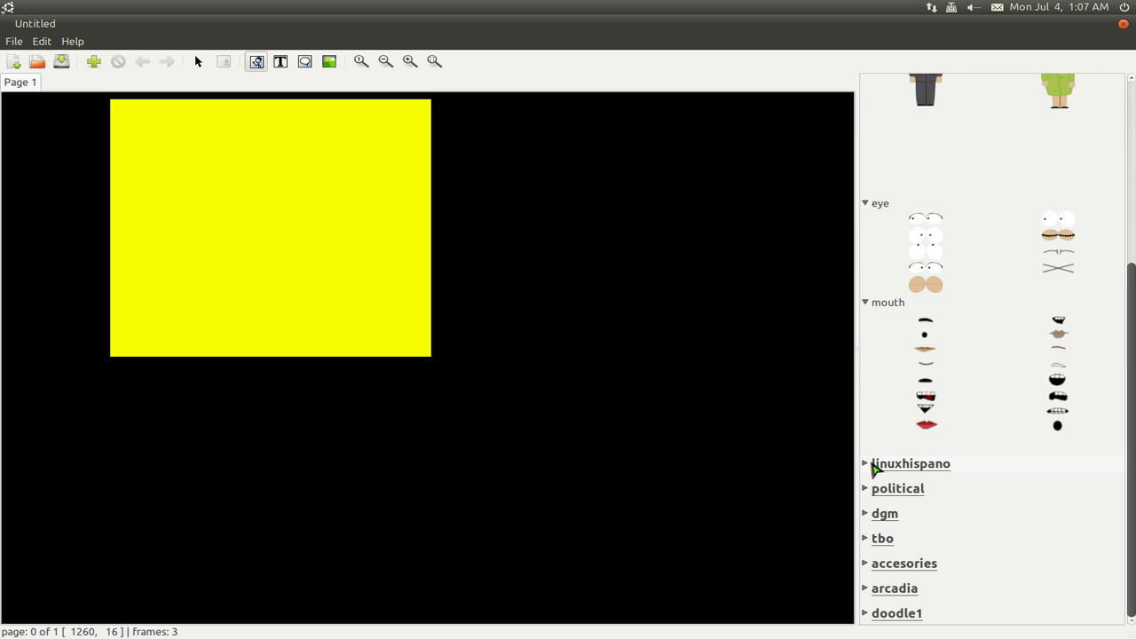
left_click(865, 467)
scroll(868, 471, "down", 13)
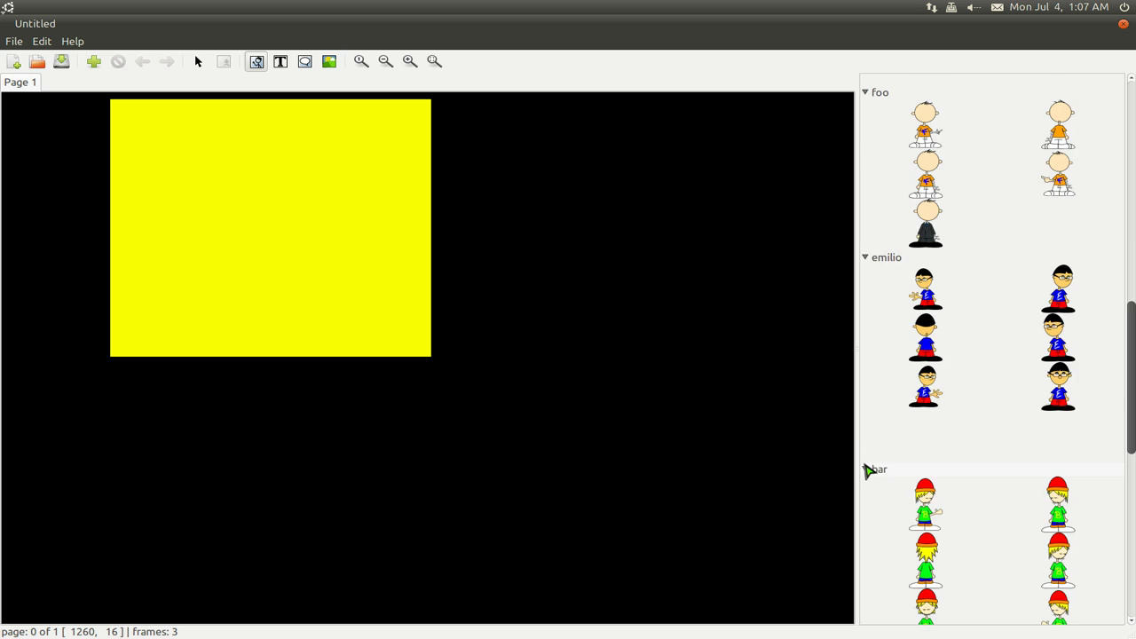
scroll(884, 493, "down", 6)
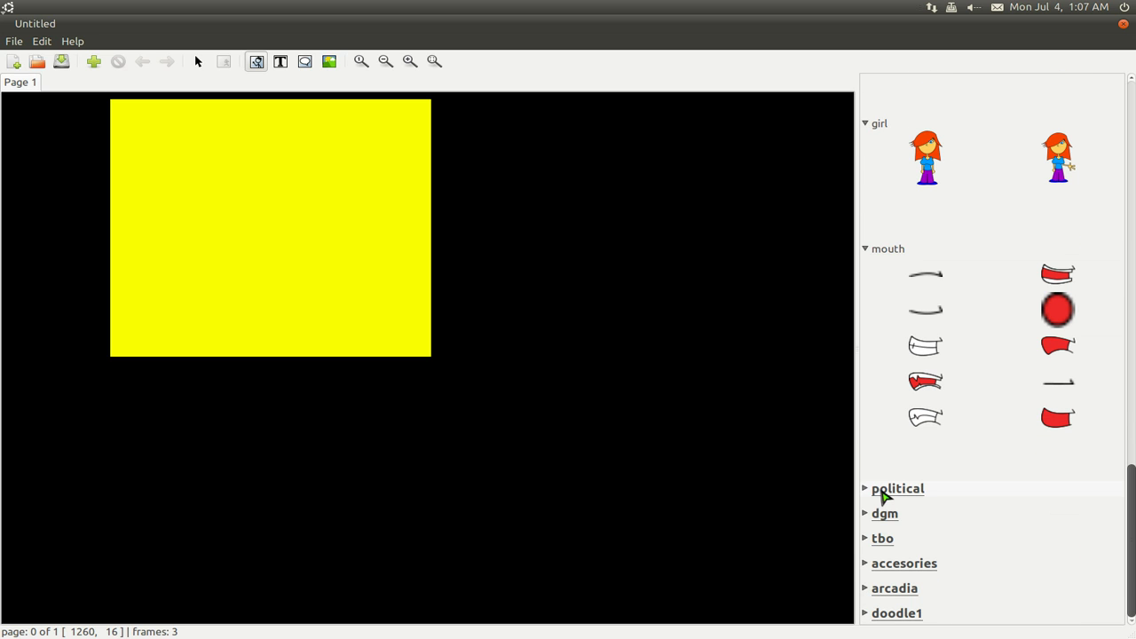
left_click(872, 490)
scroll(1015, 480, "down", 2)
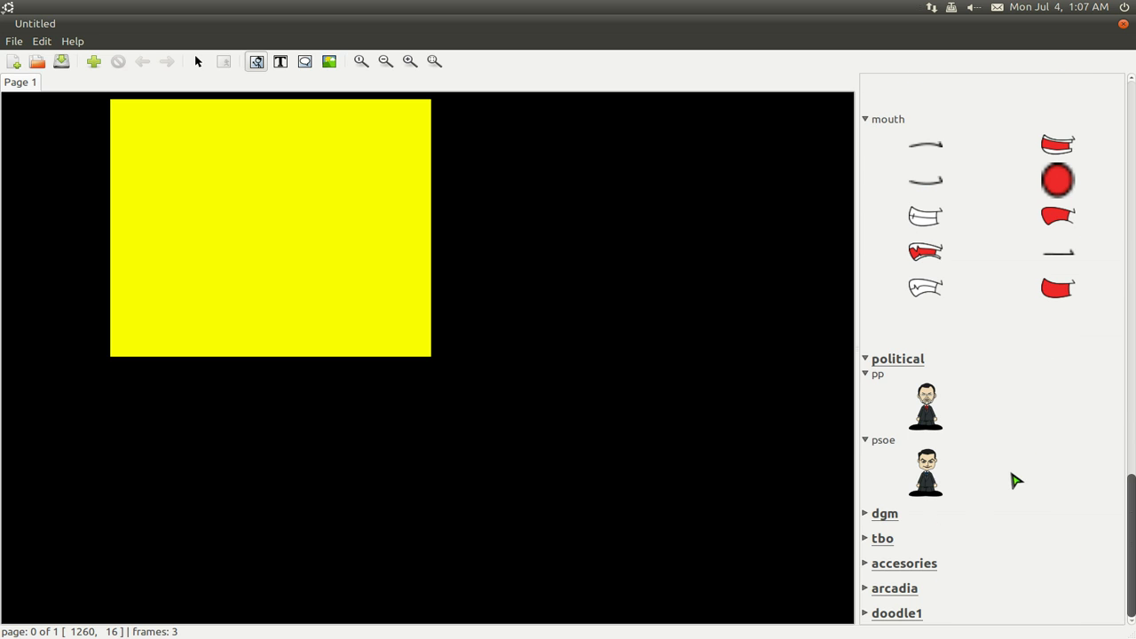
left_click_drag(1133, 537, 1127, 127)
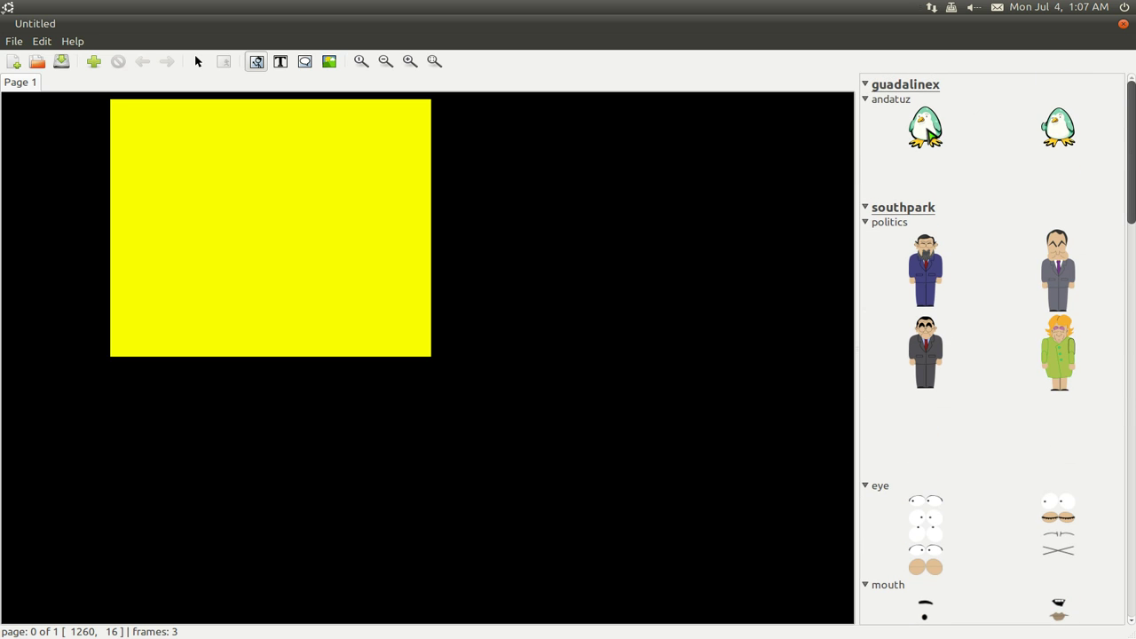
Step: Add the first andatuz penguin from guadalinex to the yellow frame, shrink it and place it in the frame's lower-left corner
left_click_drag(925, 128, 147, 185)
left_click(198, 60)
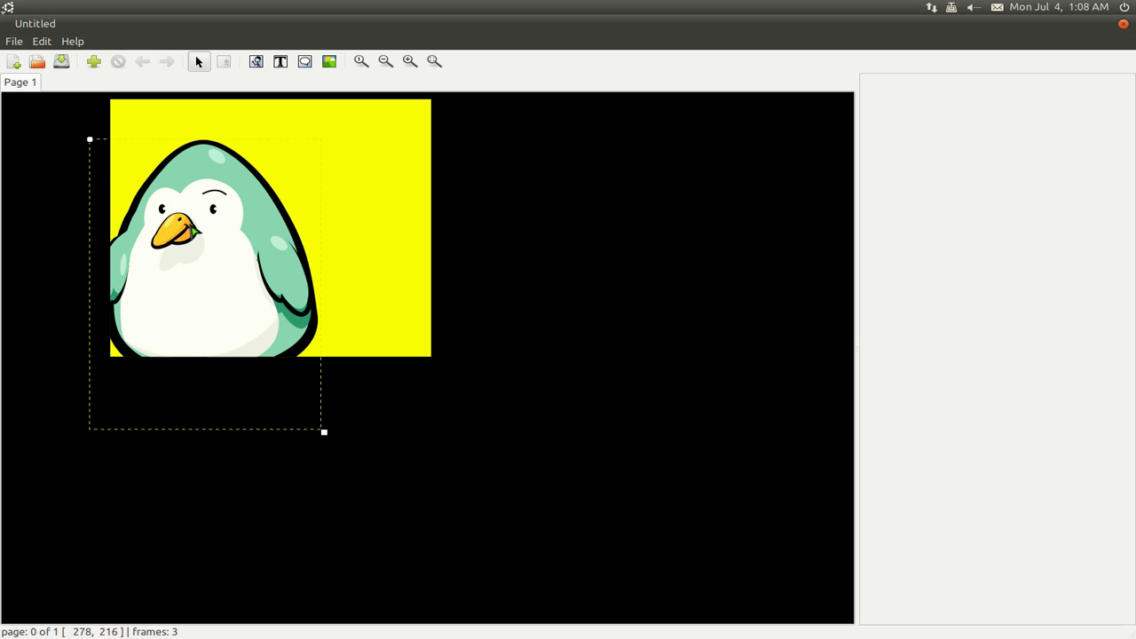
left_click_drag(317, 422, 204, 259)
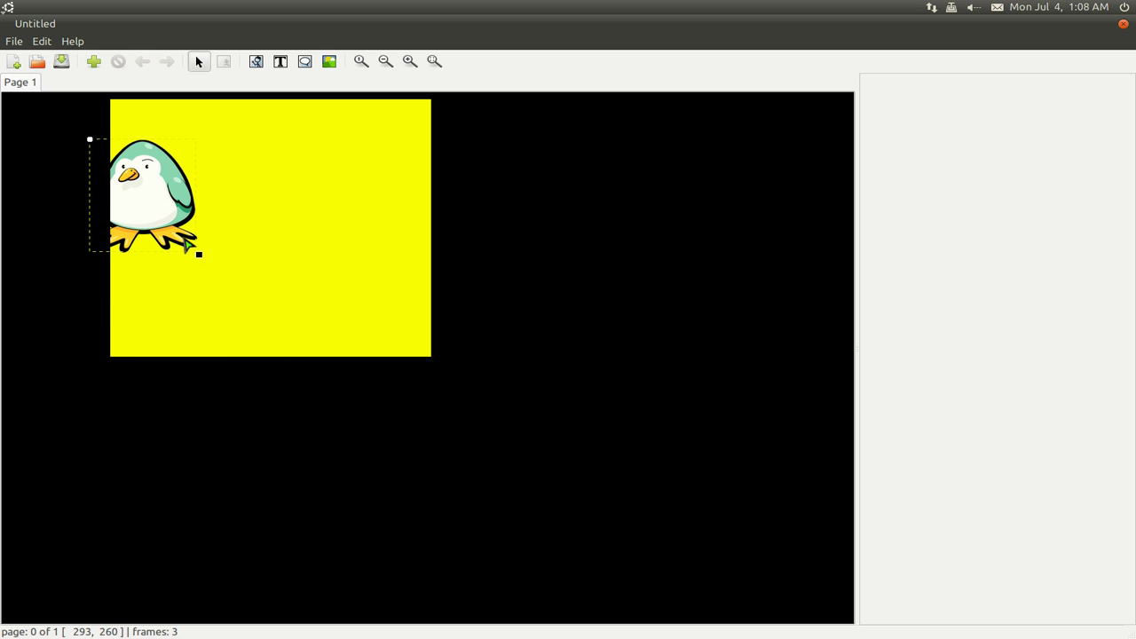
left_click_drag(169, 220, 210, 309)
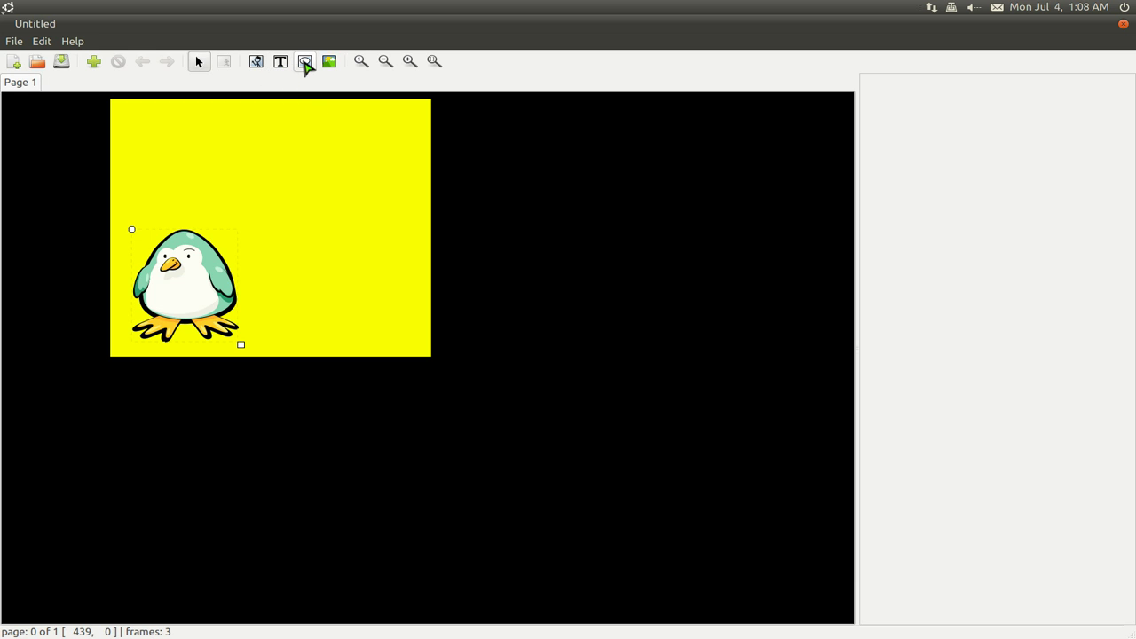
Step: Add a tall square speech bubble from the square set, enlarge and widen it, and place it above and right of the penguin
left_click(304, 62)
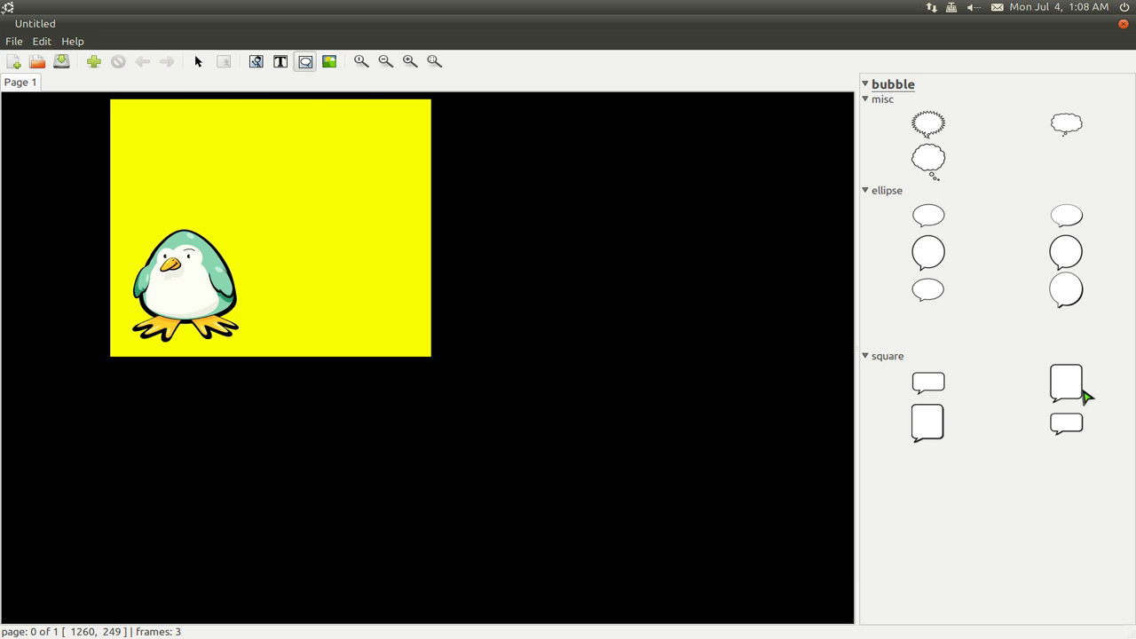
left_click_drag(1069, 389, 277, 200)
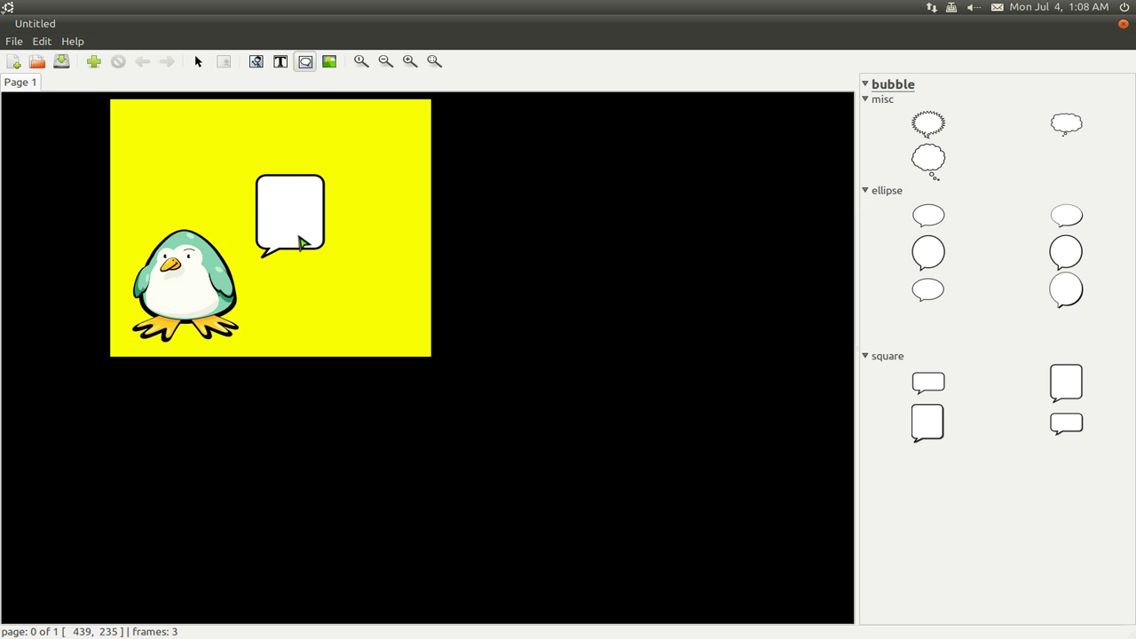
left_click_drag(329, 264, 408, 309)
left_click_drag(333, 253, 323, 209)
left_click(336, 316)
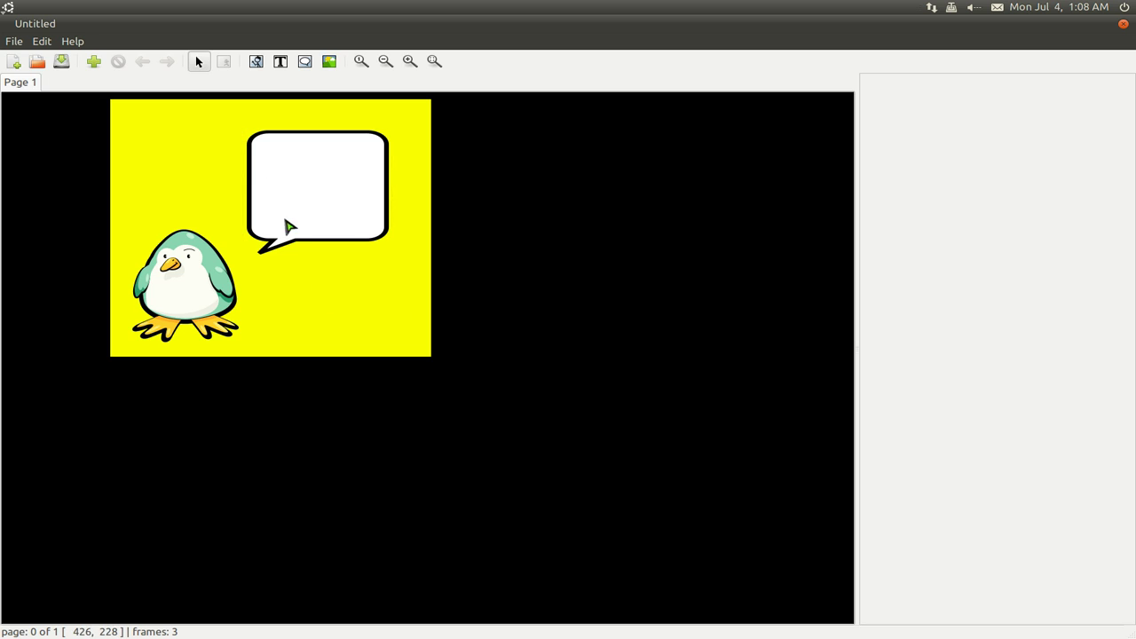
Step: Add the text "Whatsup Doc?" inside the speech bubble, adjust its position slightly and return to the page view
left_click(280, 61)
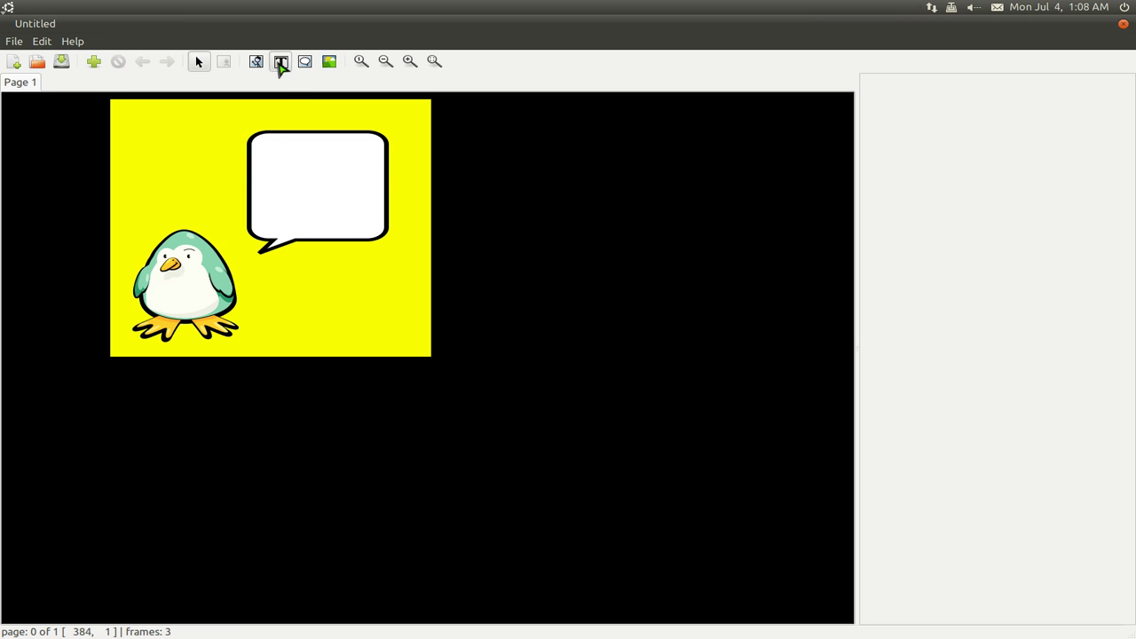
left_click(261, 184)
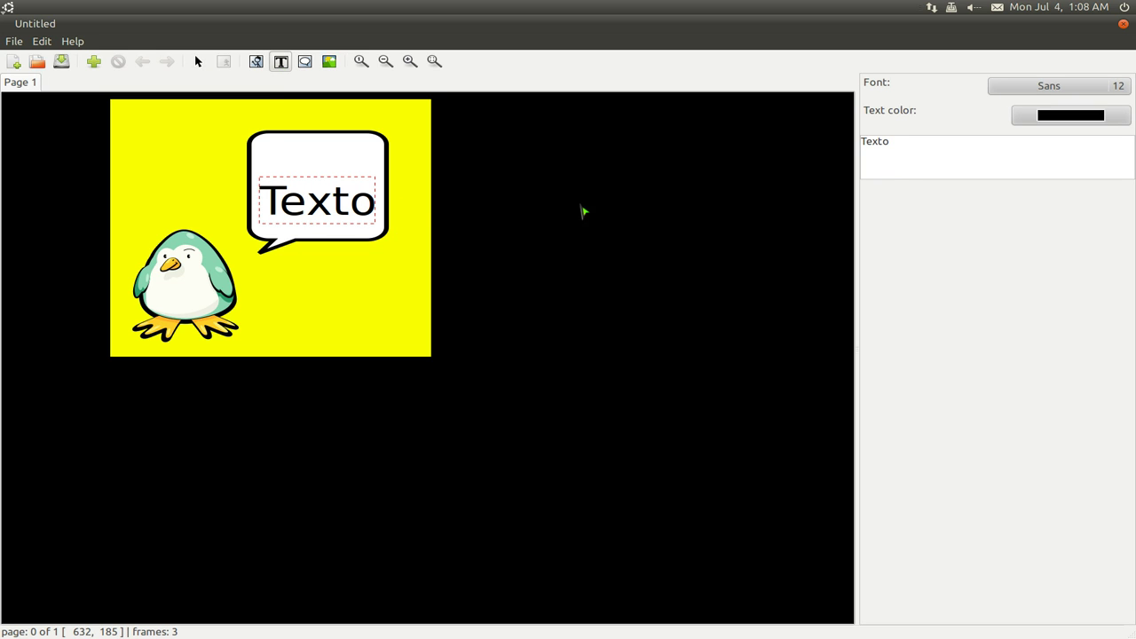
left_click_drag(894, 146, 811, 155)
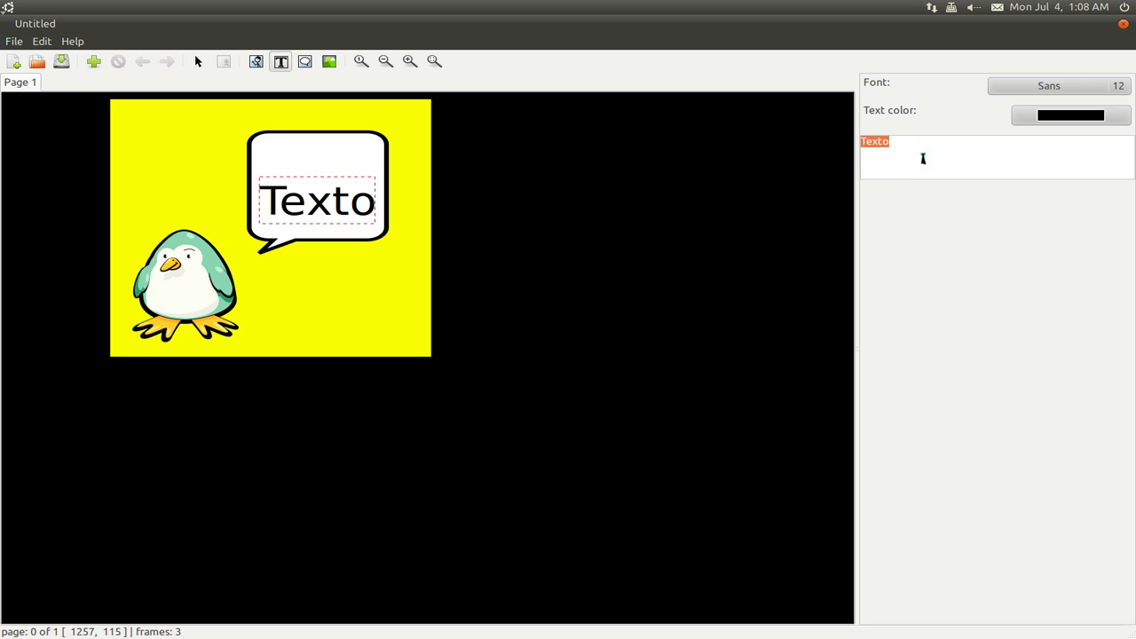
key("BackSpace")
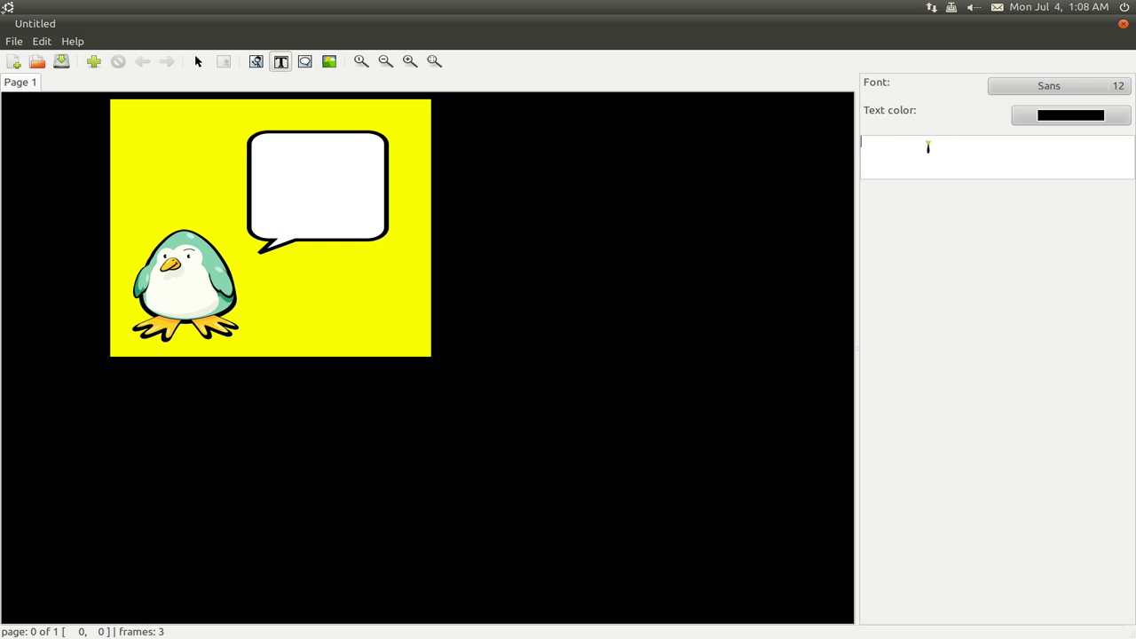
type("Whatsup Doc")
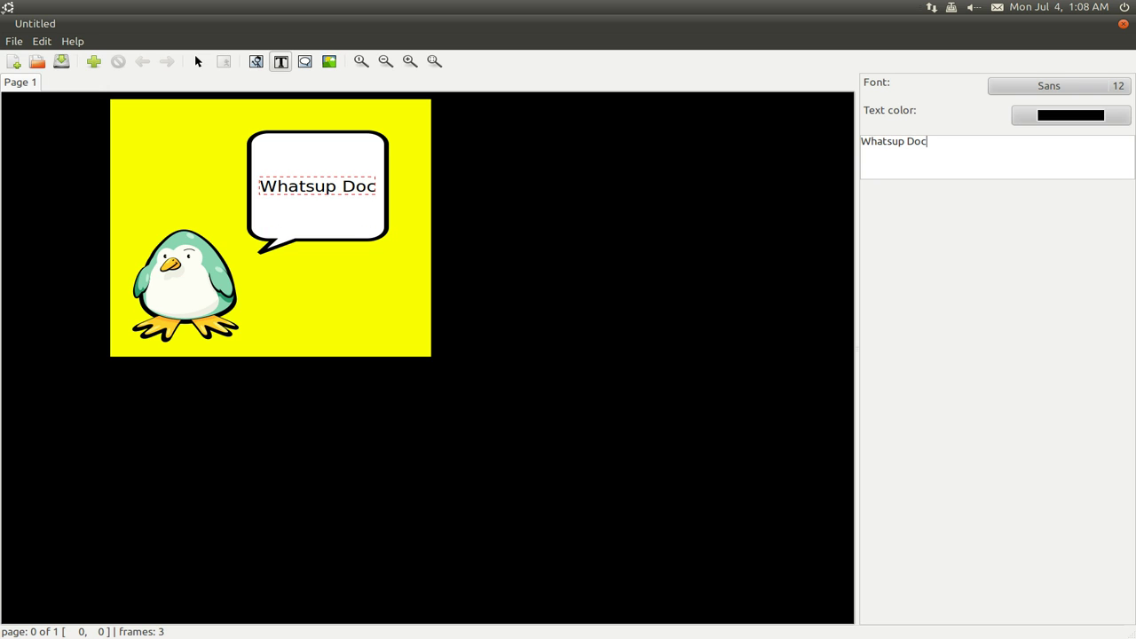
type("?")
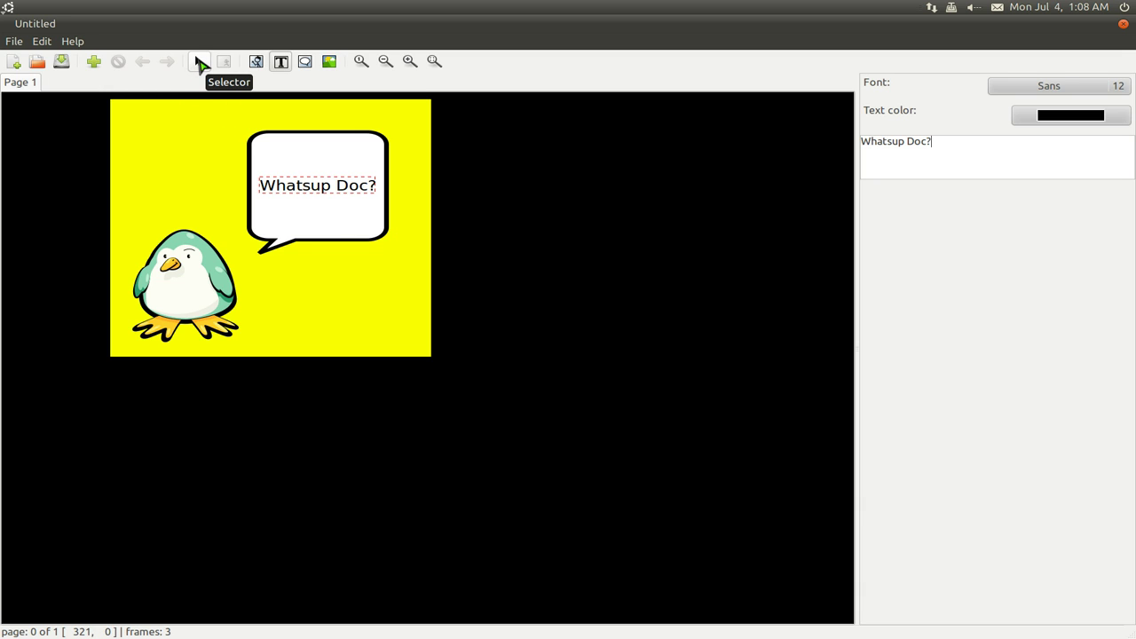
left_click(200, 64)
mouse_move(330, 190)
left_mouse_down()
mouse_move(329, 172)
mouse_move(326, 191)
left_mouse_up()
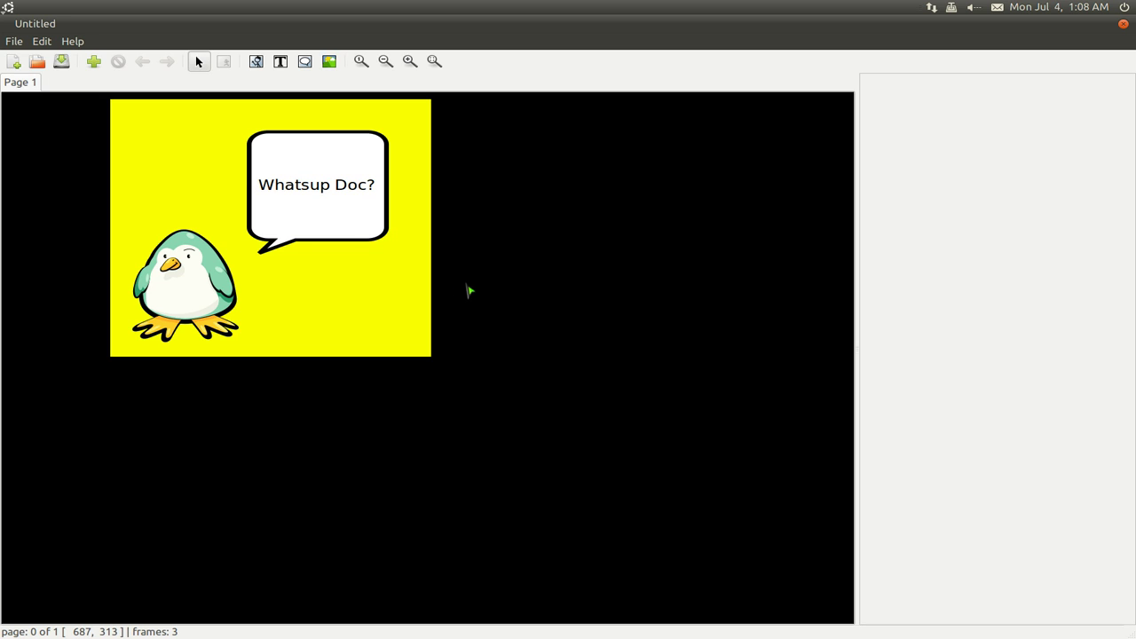
key("Escape")
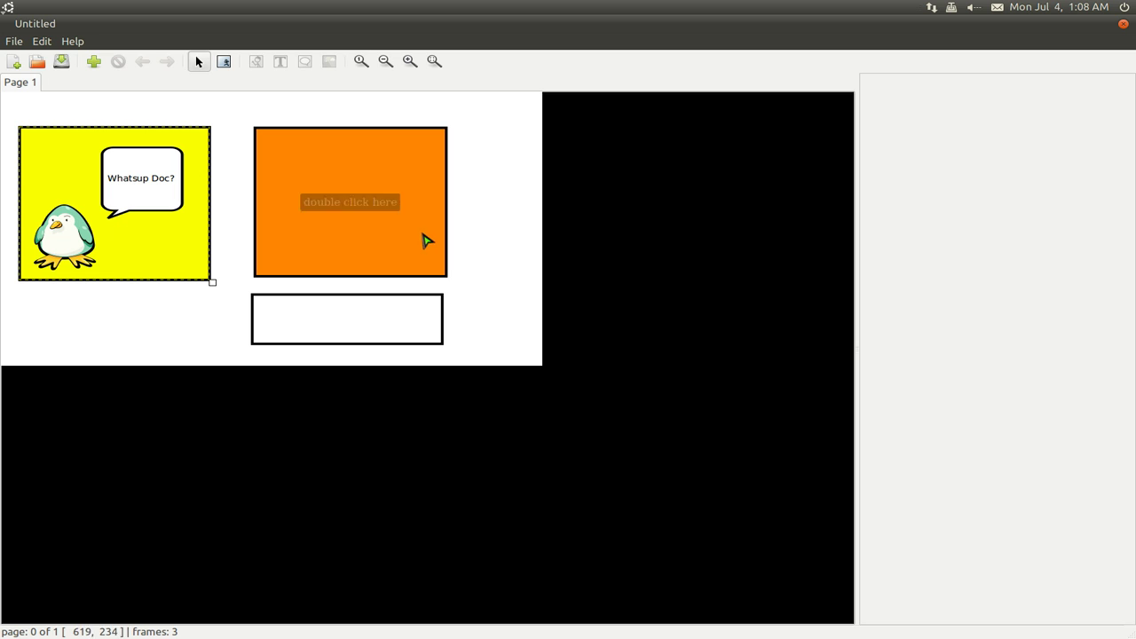
Step: Open the orange frame, add the bearded man in the blue suit from southpark politics, shrink him and place him near the lower centre
double_click(351, 204)
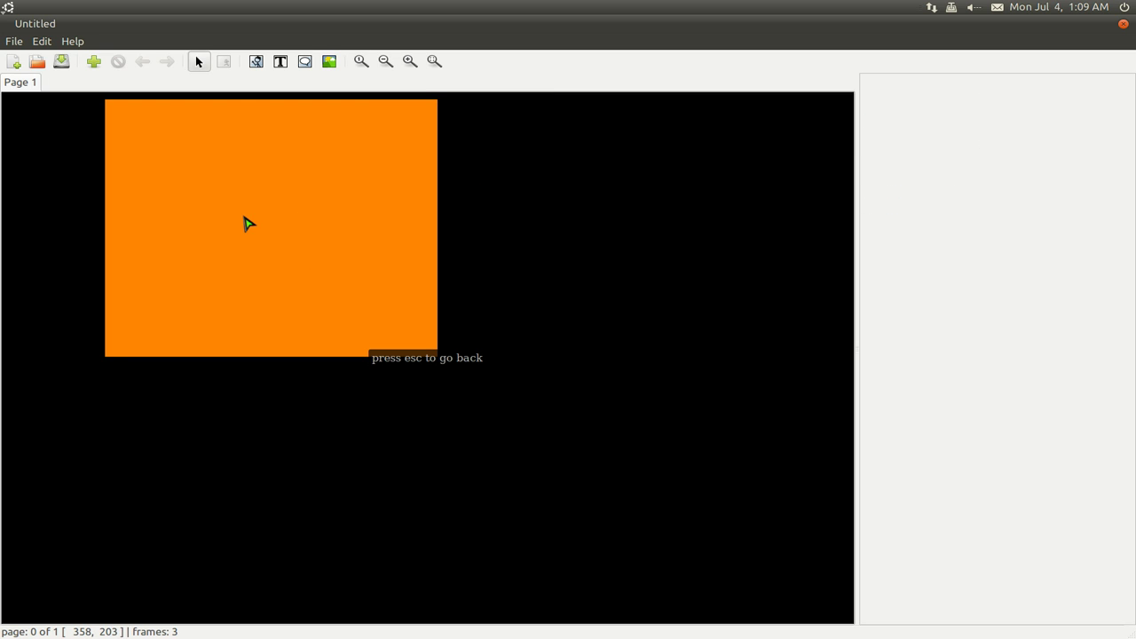
left_click(256, 61)
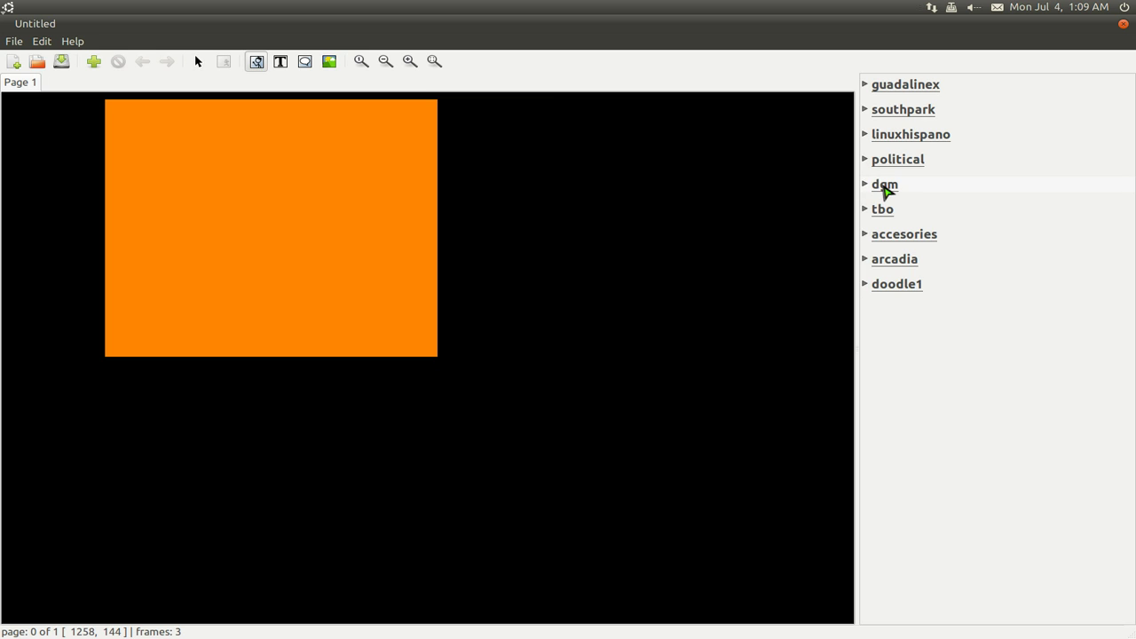
left_click(865, 160)
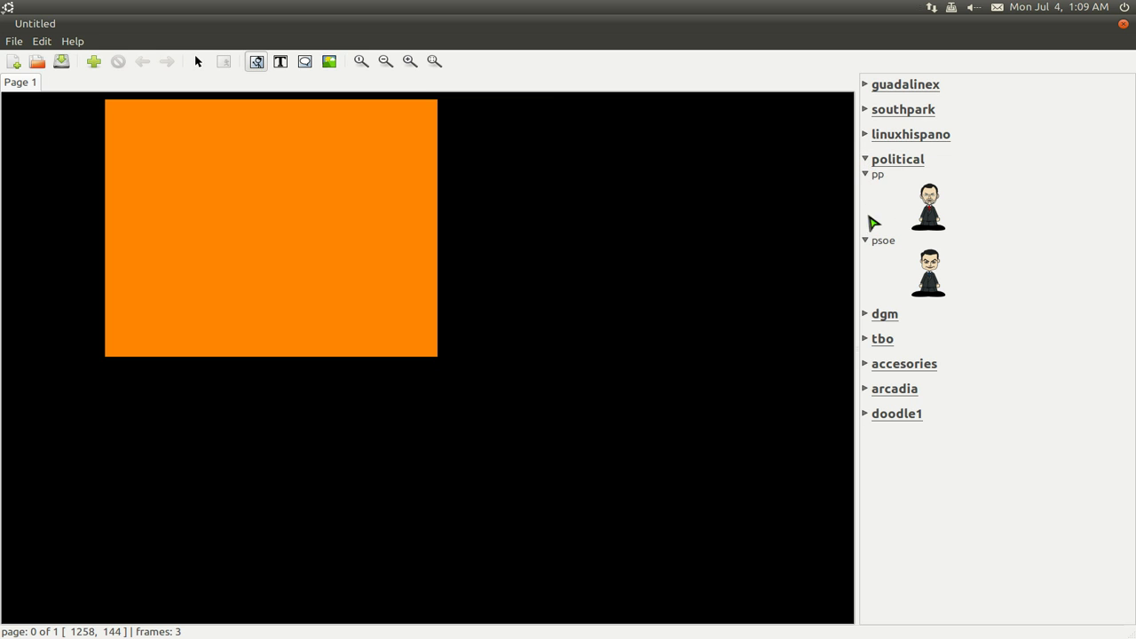
left_click(866, 314)
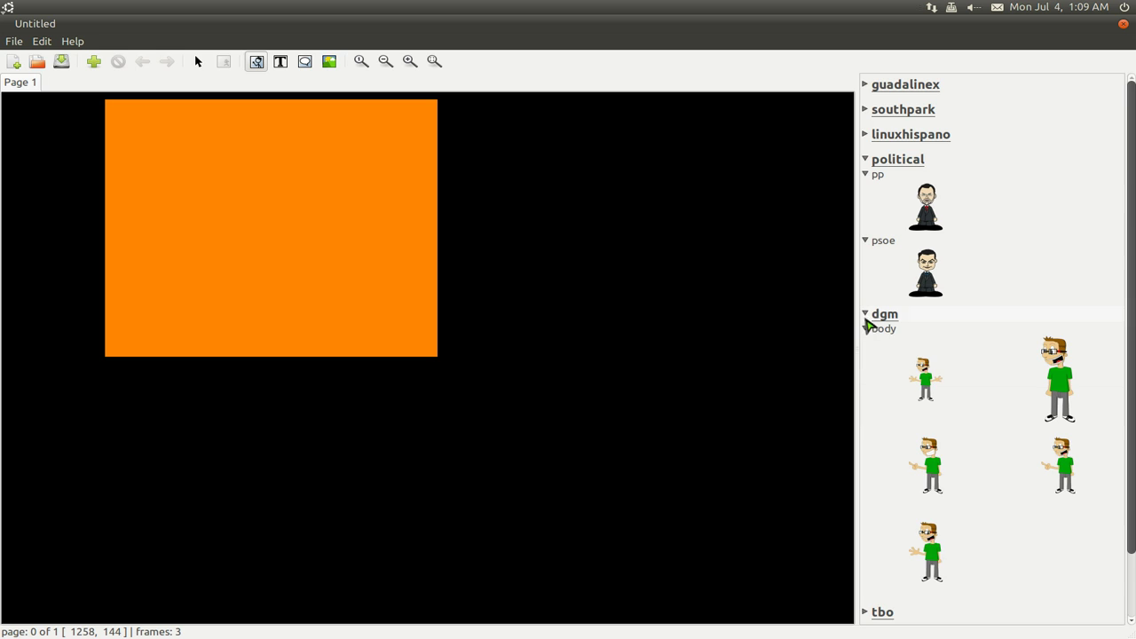
left_click(865, 110)
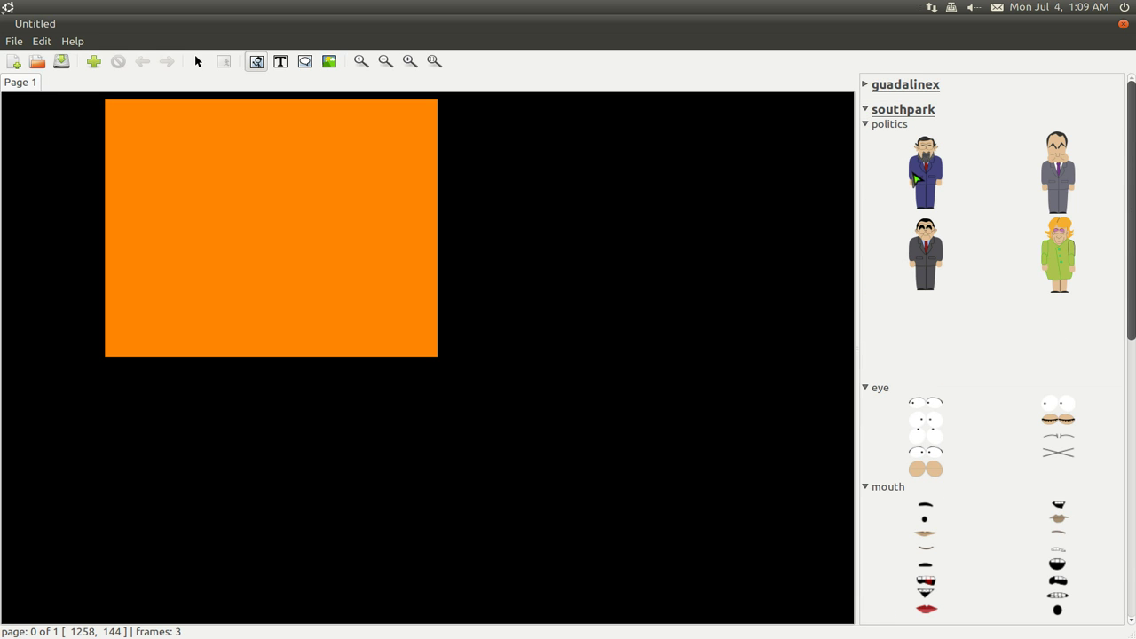
left_click_drag(928, 173, 174, 209)
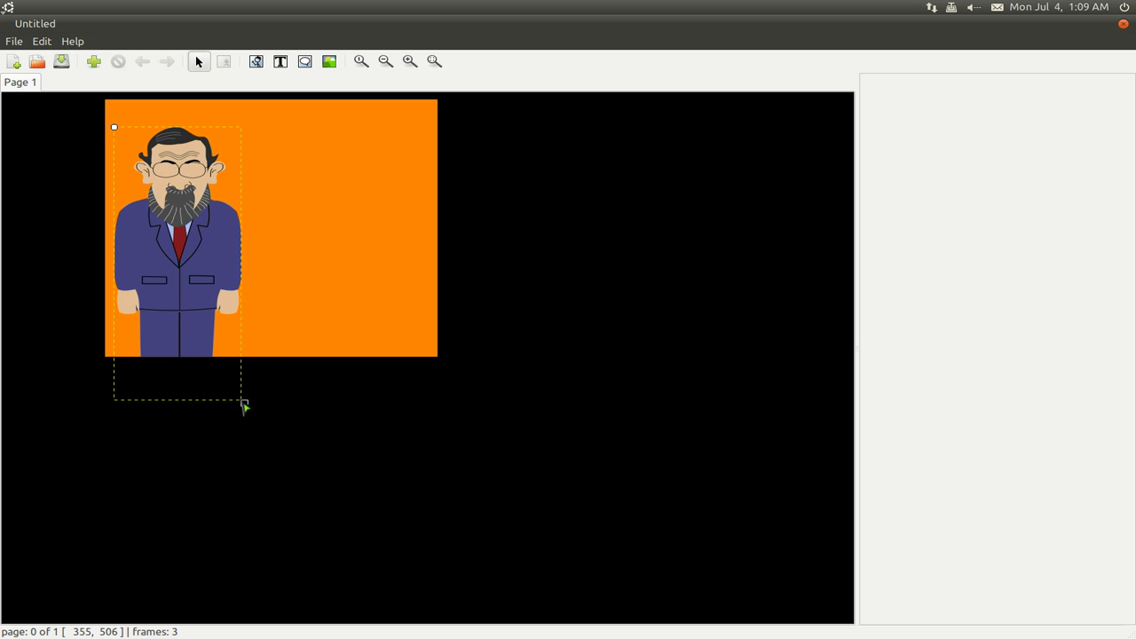
left_click_drag(245, 406, 182, 275)
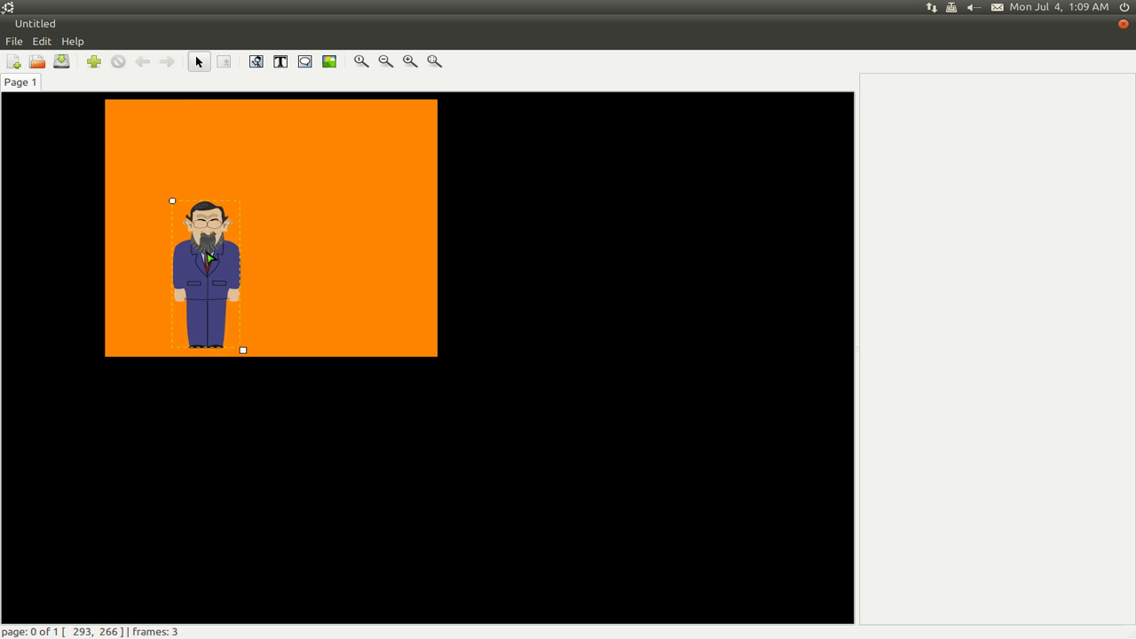
left_click_drag(208, 257, 259, 254)
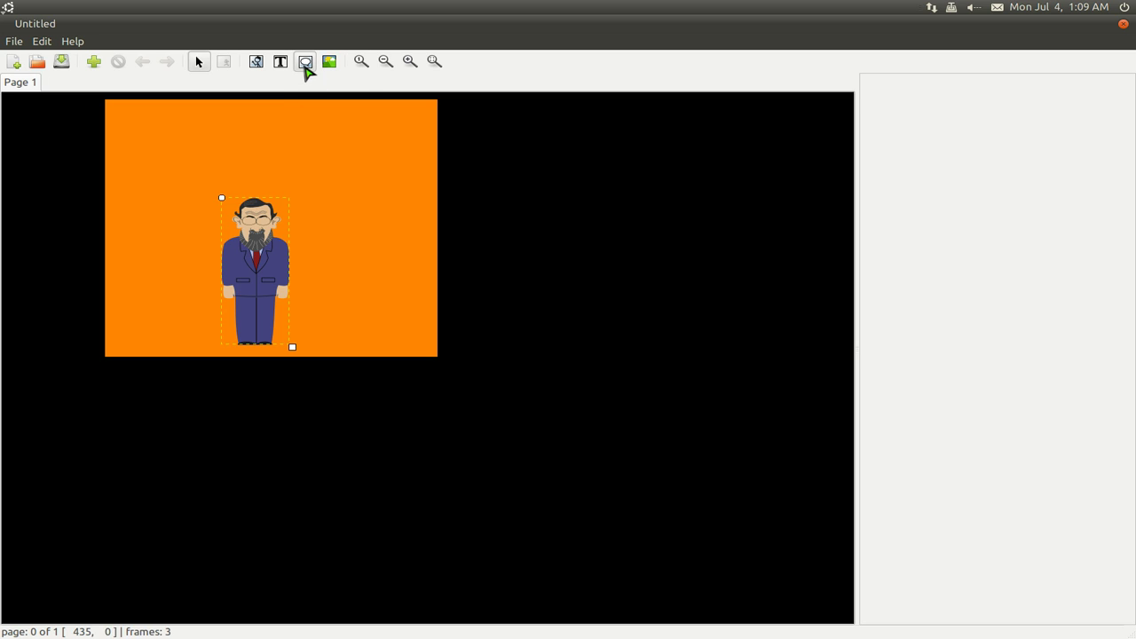
Step: Add a round shadowed speech bubble from the ellipse set, enlarge and widen it, and place it above and right of the man
left_click(305, 63)
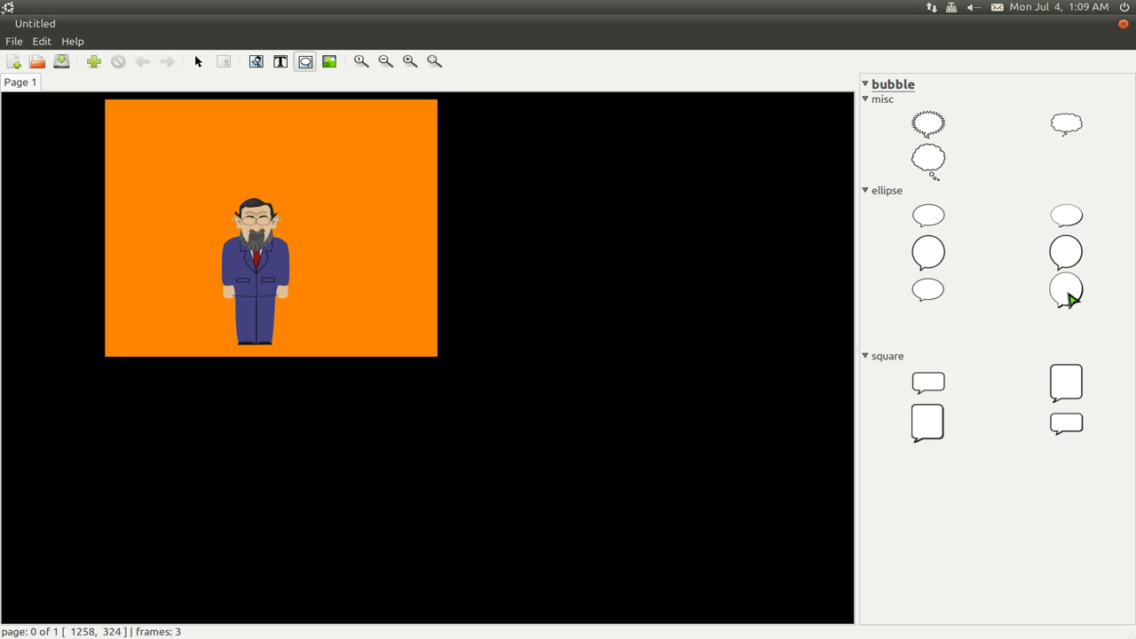
left_click_drag(1069, 299, 315, 173)
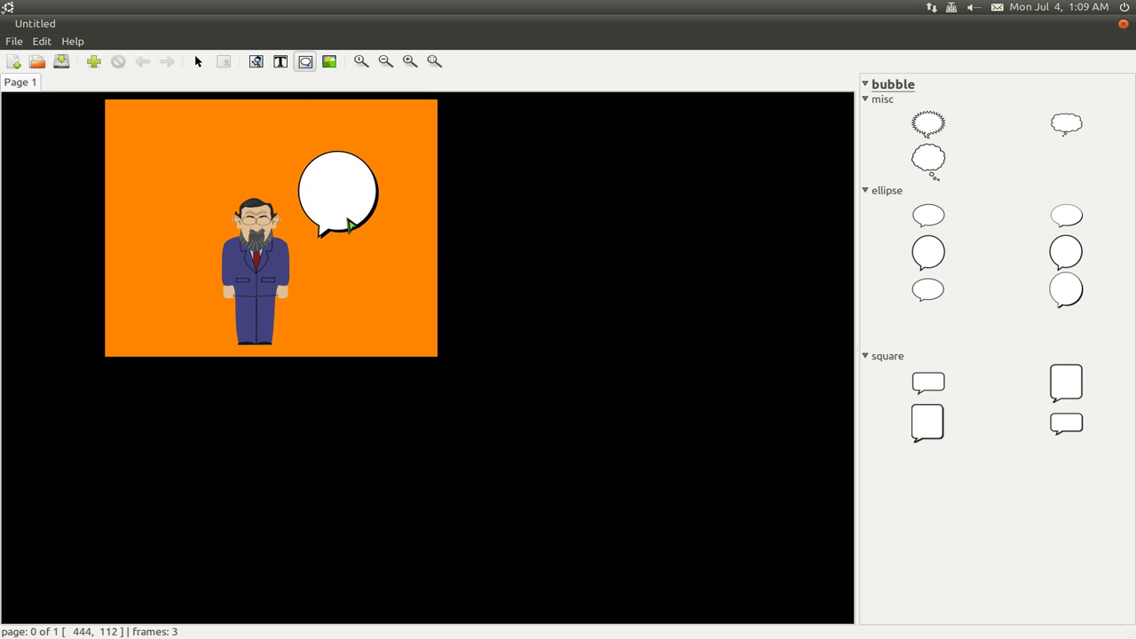
left_click_drag(380, 240, 358, 215)
left_click(269, 145)
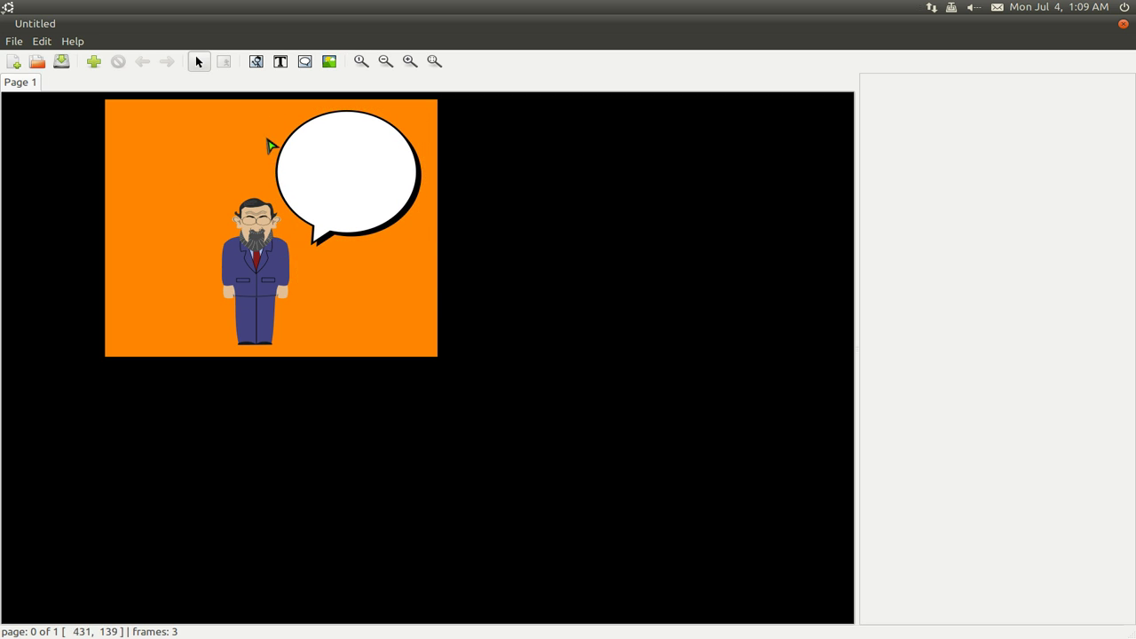
Step: Add the text "Die Kenny!" inside the round speech bubble and shift it left to centre it
left_click(280, 61)
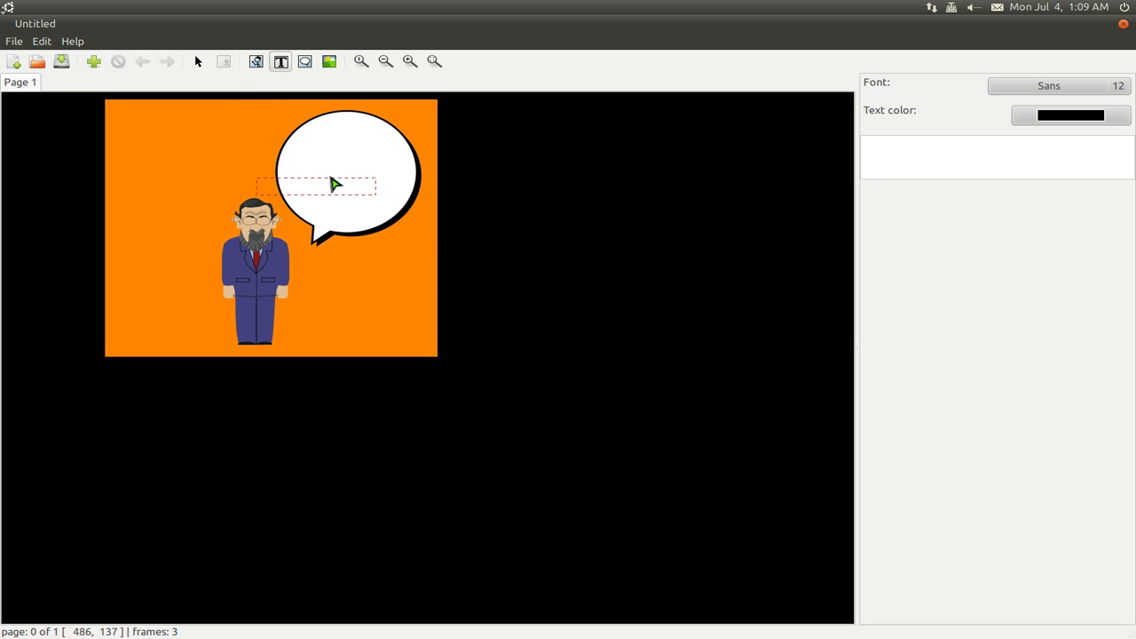
left_click(303, 163)
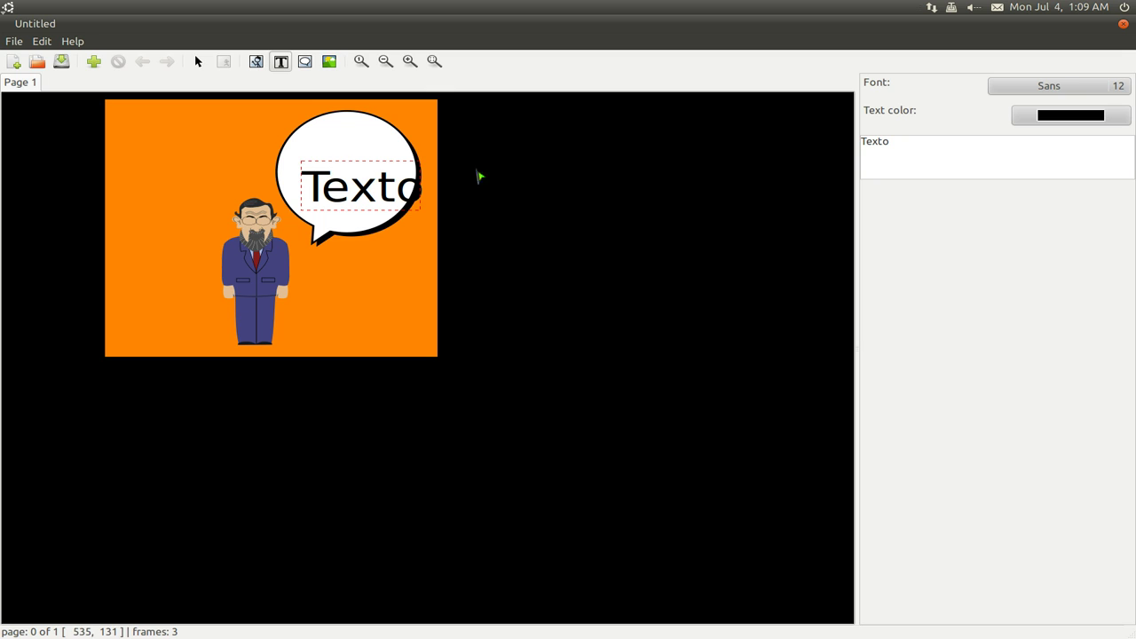
double_click(911, 135)
key("BackSpace")
type("Die Kenn")
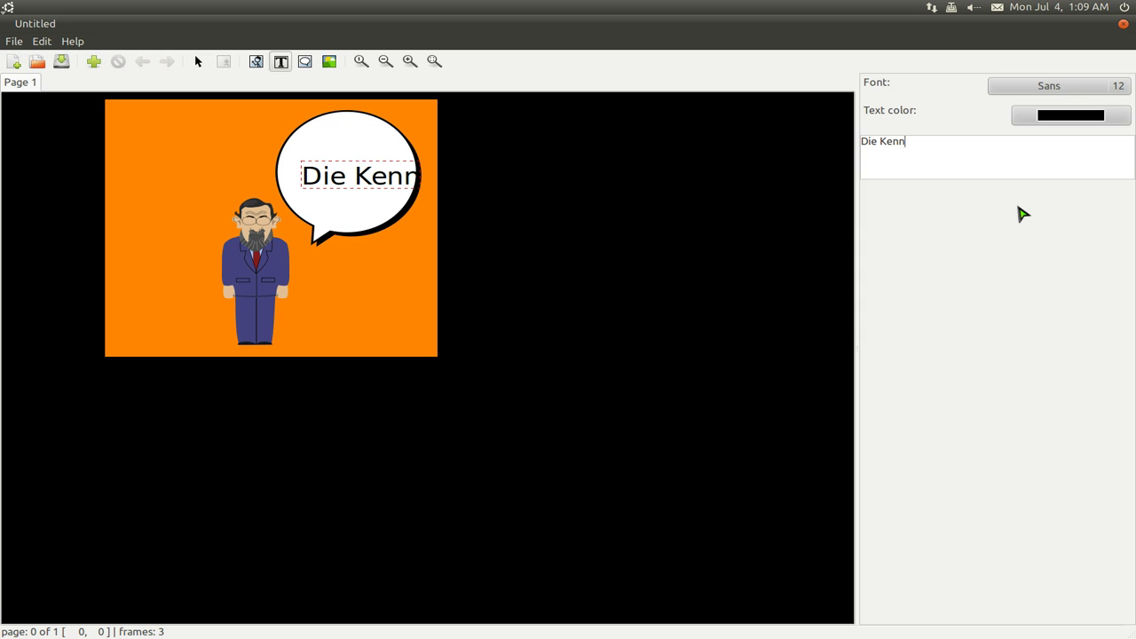
type("y!")
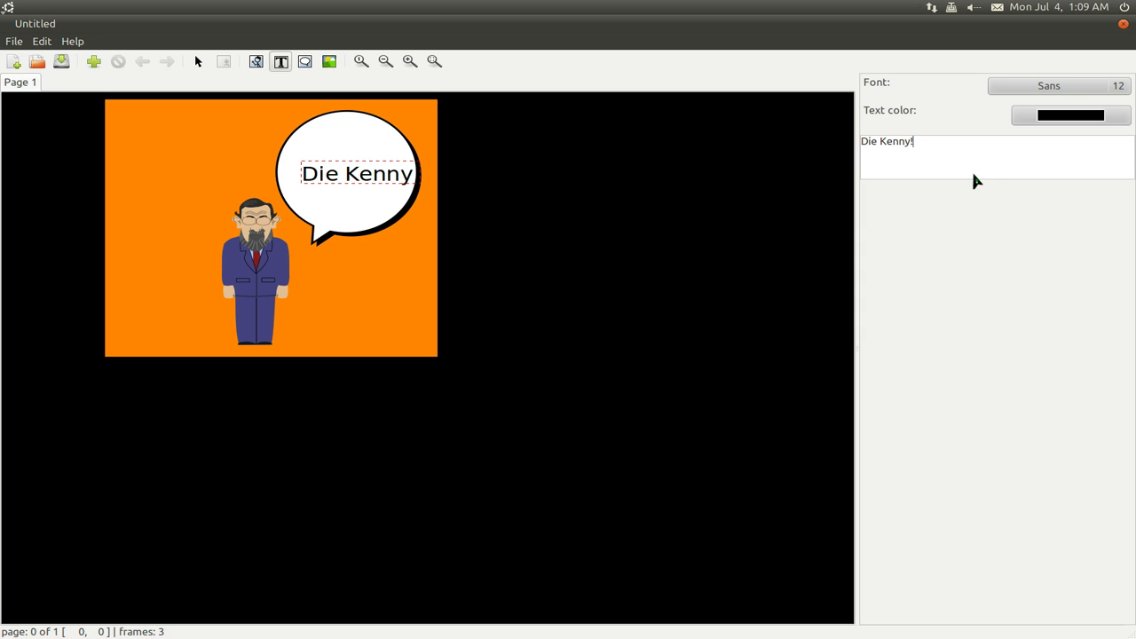
left_click(199, 62)
mouse_move(337, 178)
left_mouse_down()
mouse_move(312, 172)
mouse_move(321, 178)
left_mouse_up()
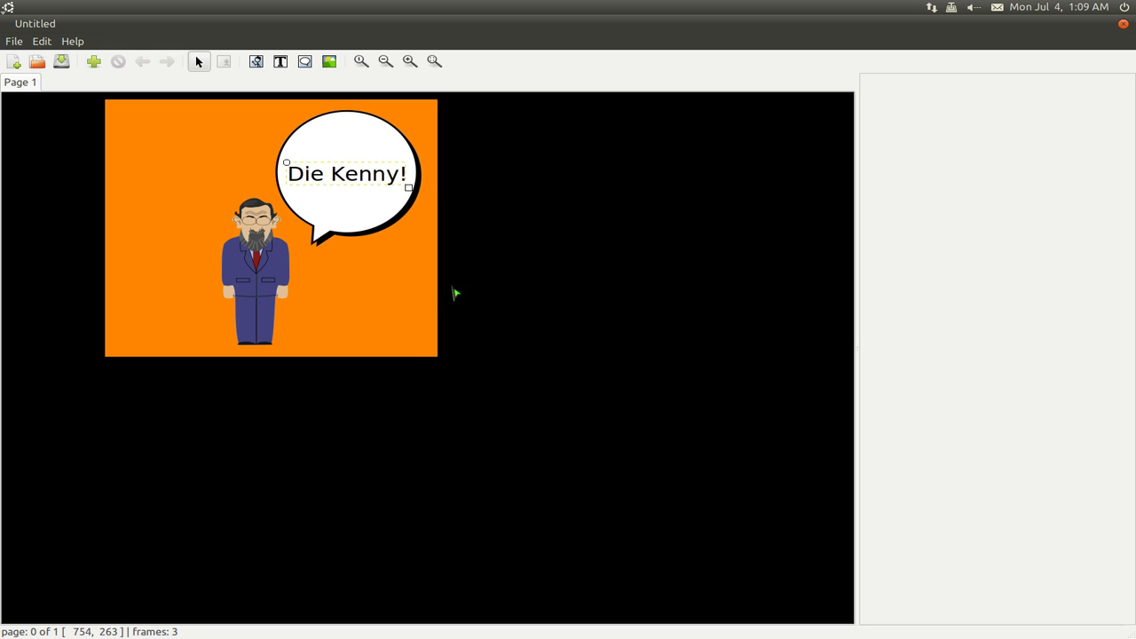
Step: Look through the home folder for a PNG image to add, cancel without adding one and return to the page view
left_click(330, 62)
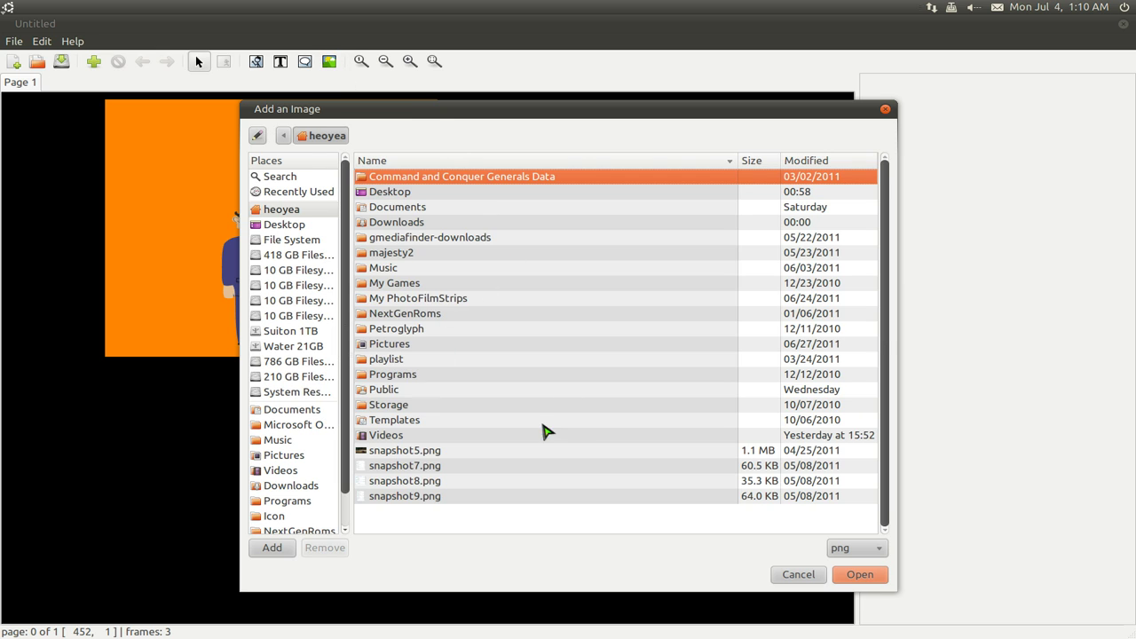
left_click(795, 577)
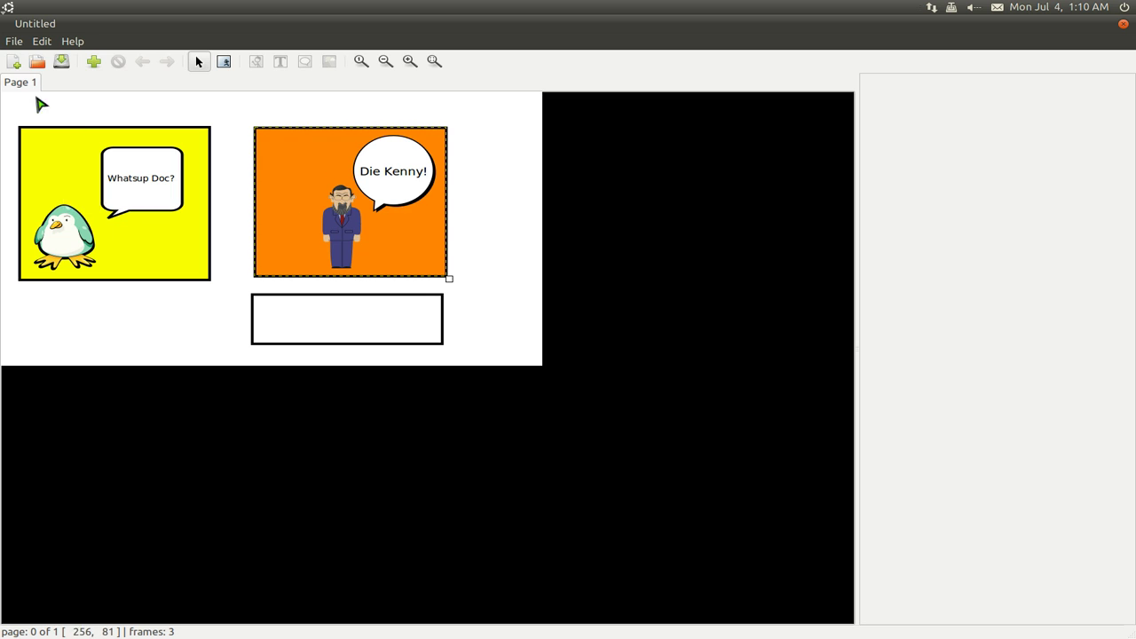
Step: Export the comic page as a PNG named comic.png in the Desktop folder
left_click(15, 44)
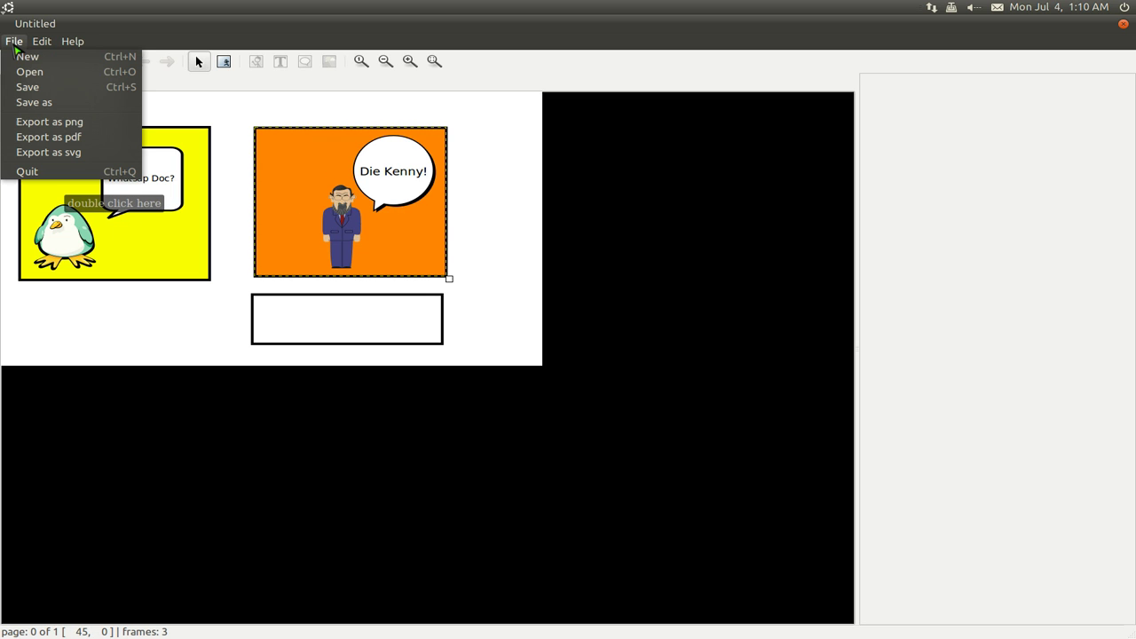
left_click(88, 124)
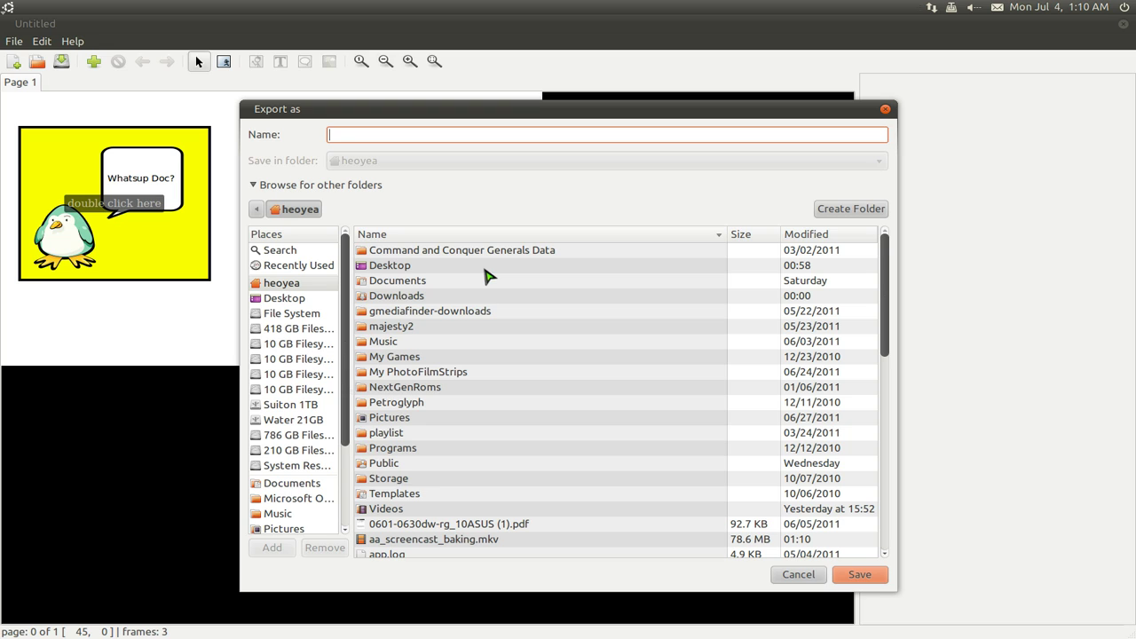
left_click(288, 299)
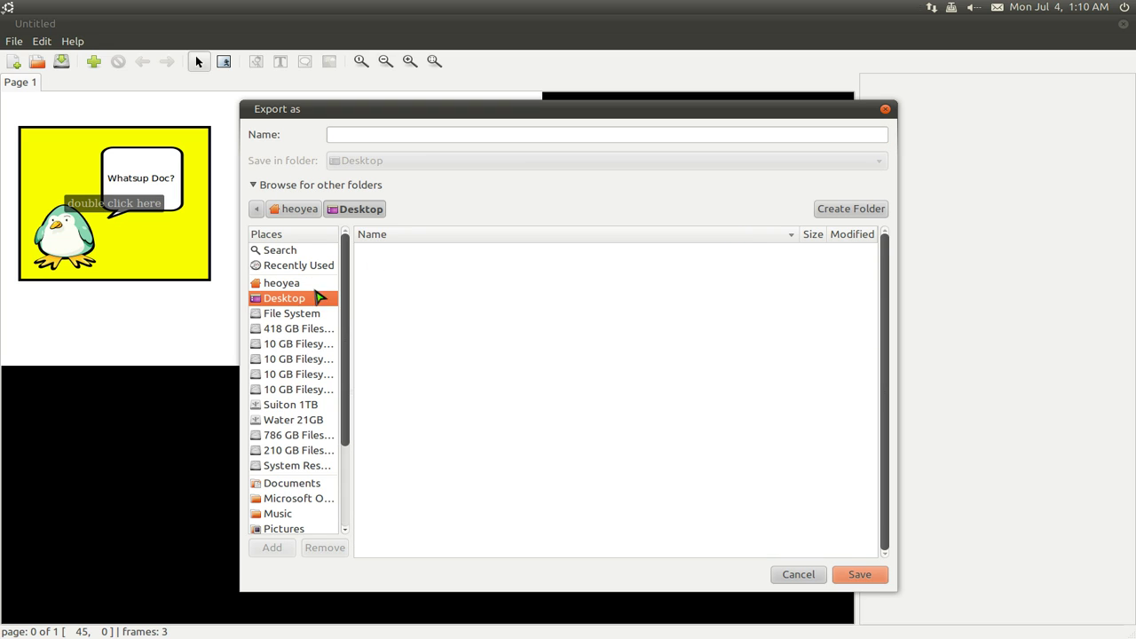
left_click(424, 136)
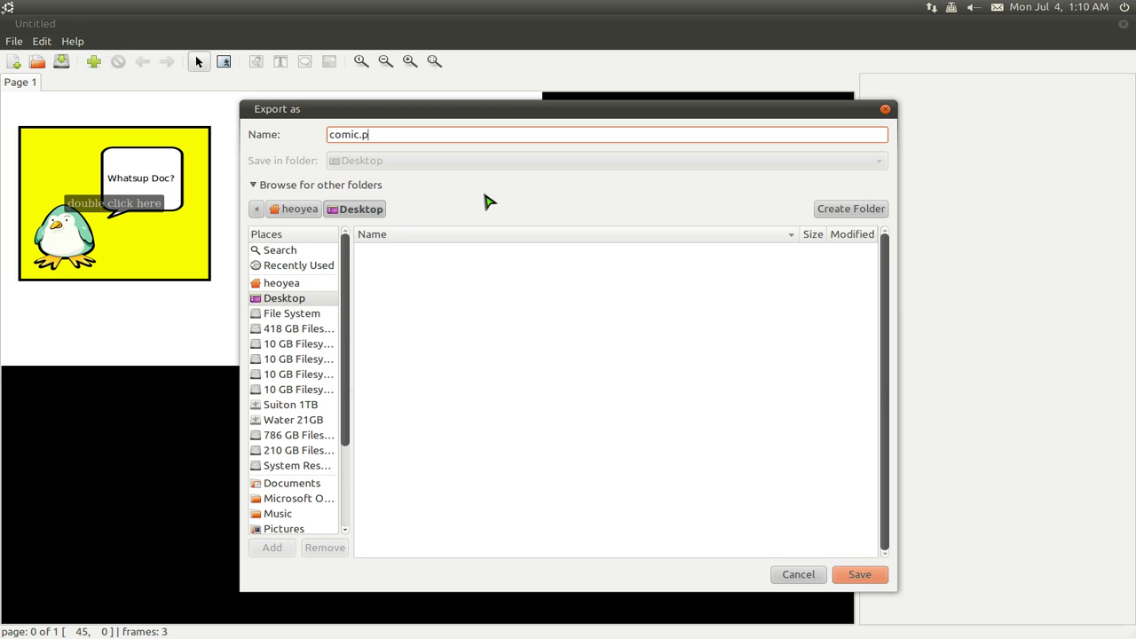
left_click(870, 578)
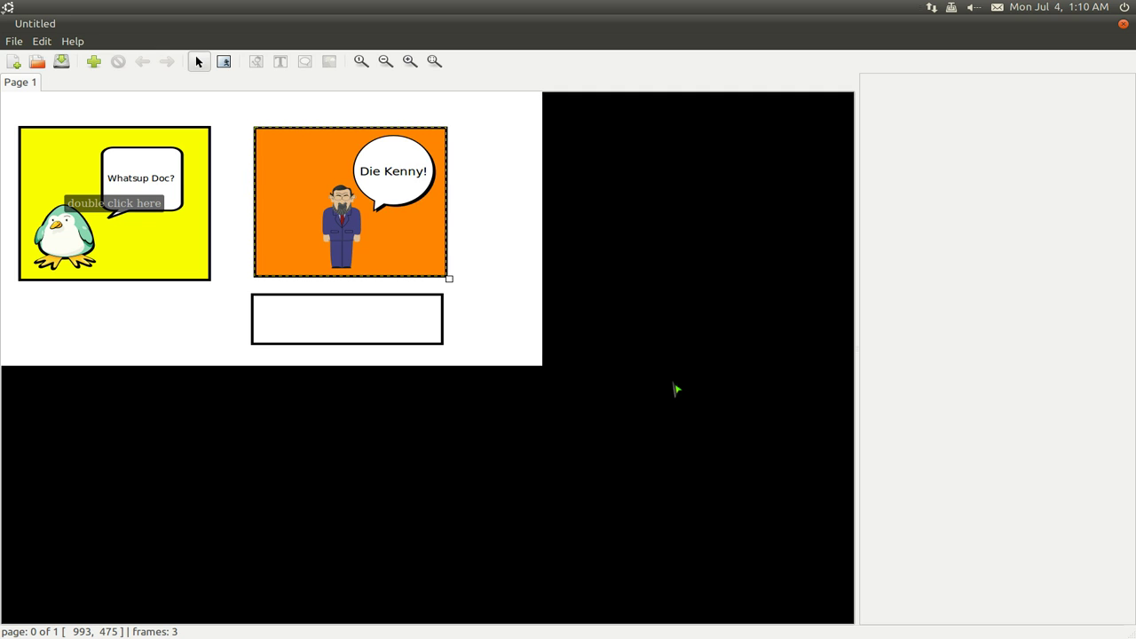
Step: Switch to the desktop, view the exported comic.png0.png in the image viewer, close it and return to TBO
key("ctrl+alt+Up")
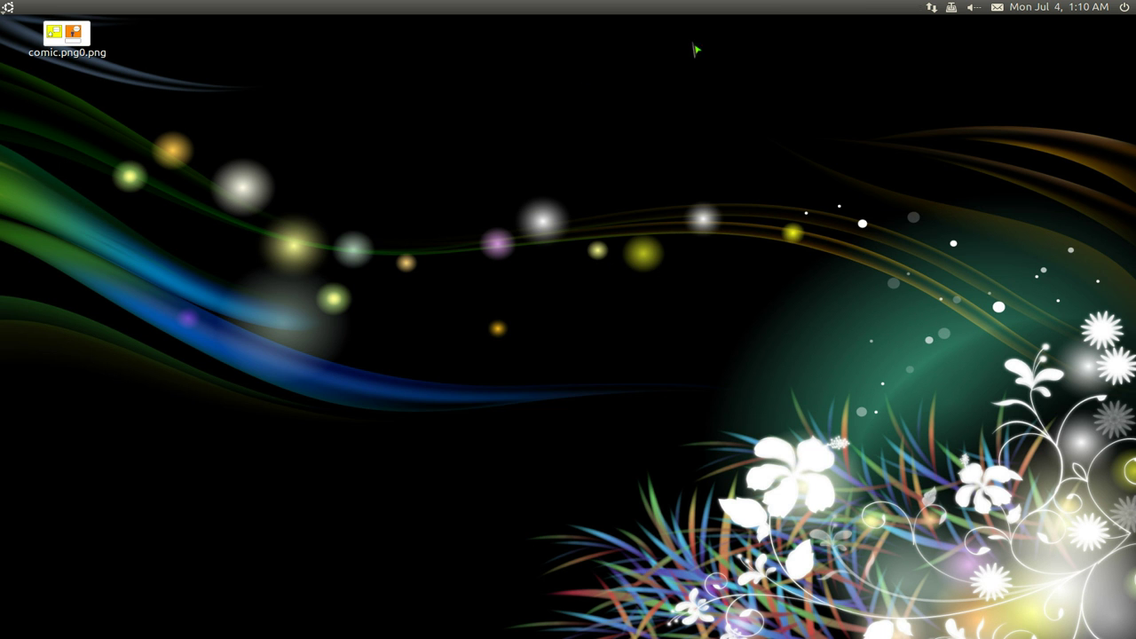
double_click(69, 35)
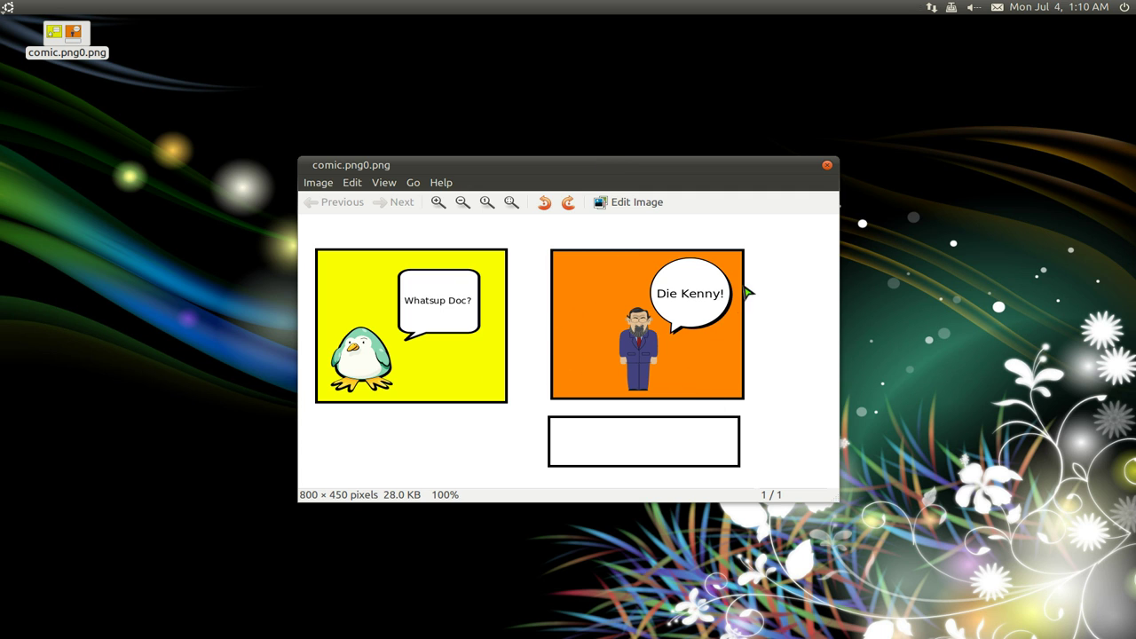
left_click(832, 170)
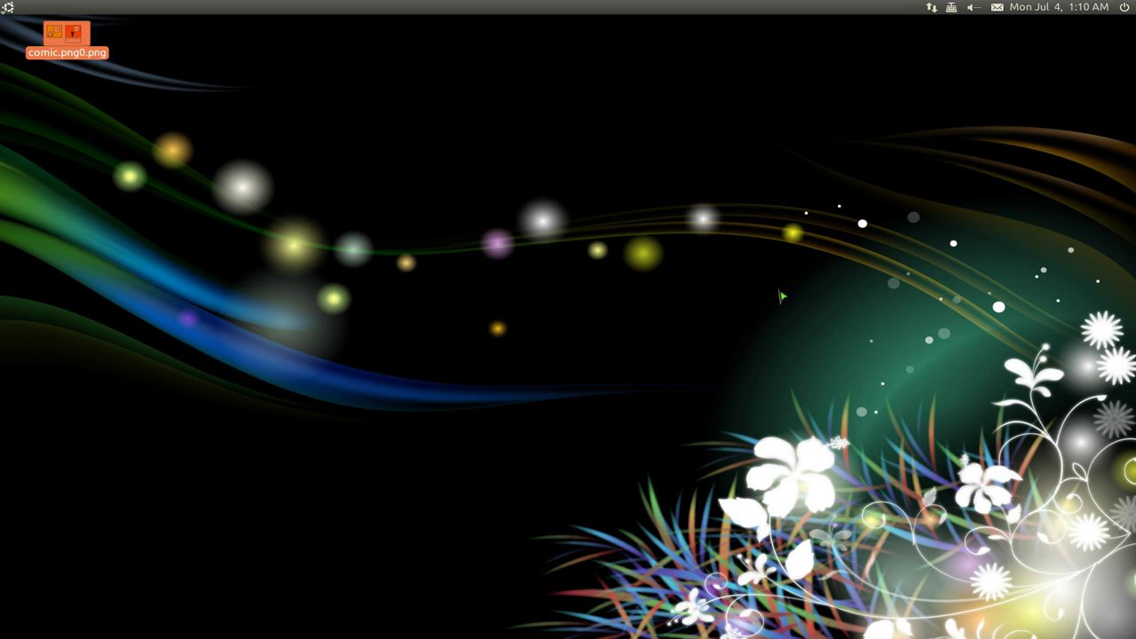
key("ctrl+alt+Down")
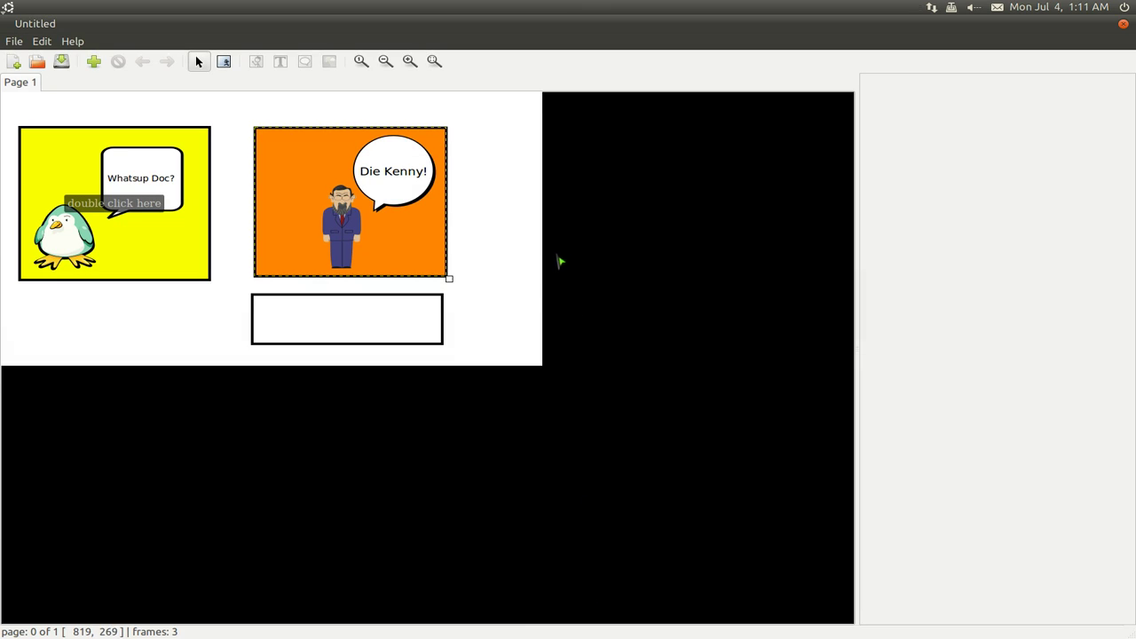
Step: Open the built-in tutorial comic and look through its pages up to Page 6
left_click(15, 43)
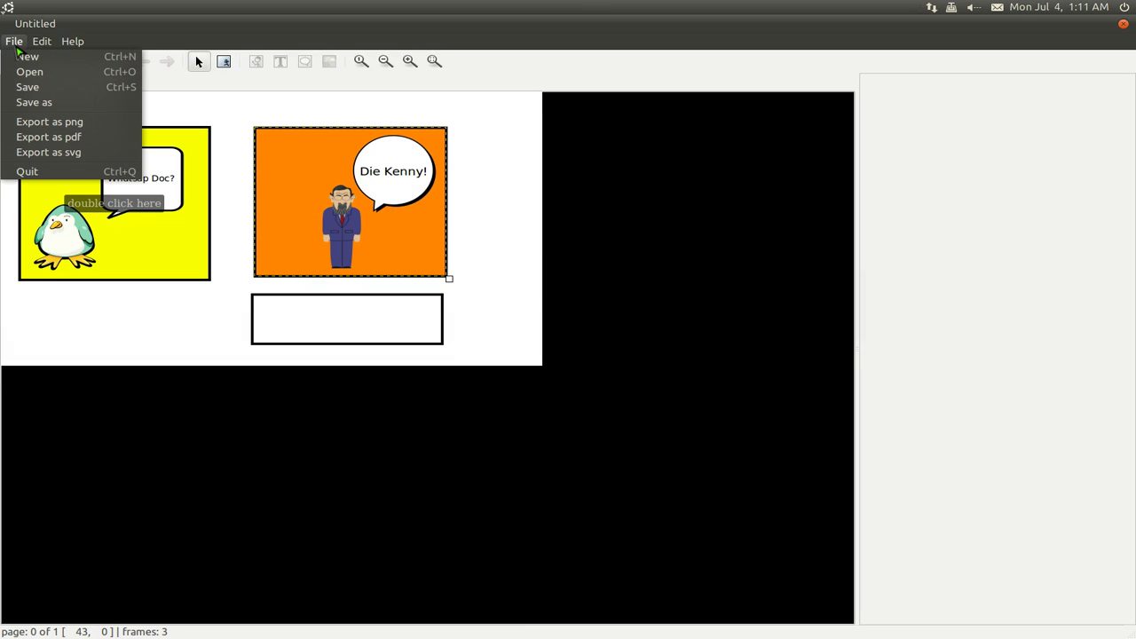
mouse_move(71, 42)
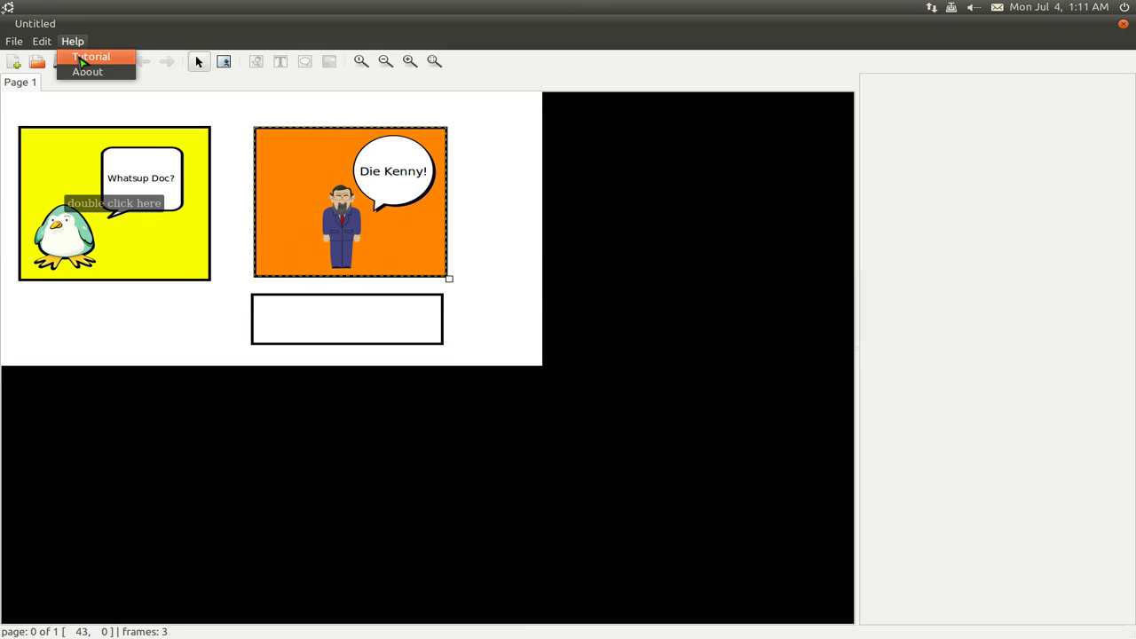
left_click(81, 58)
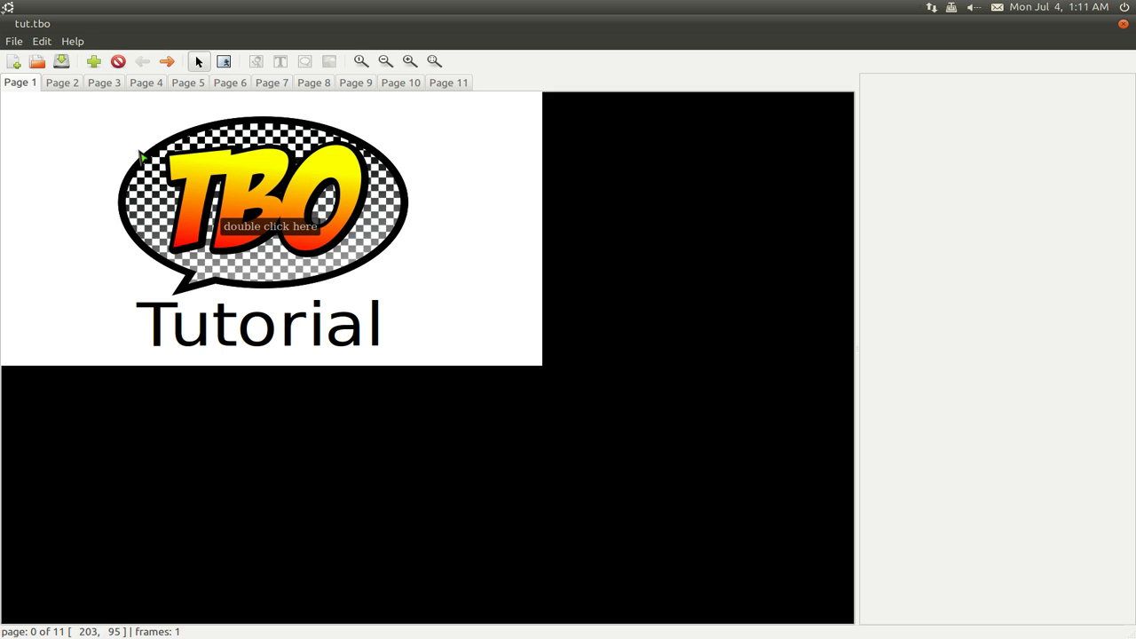
left_click(60, 83)
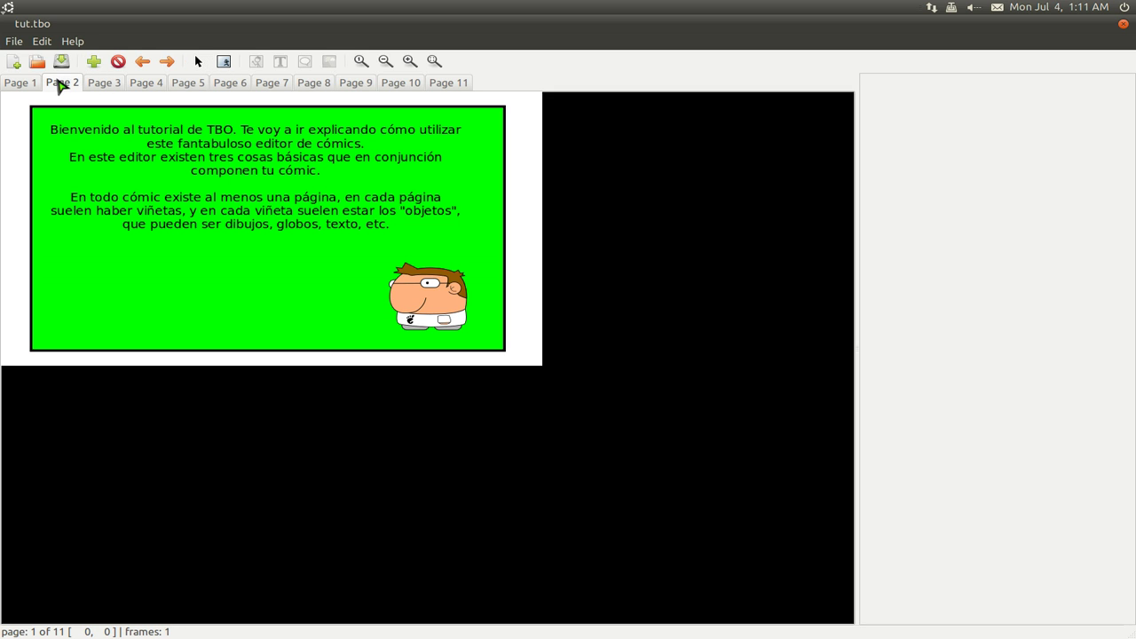
left_click(104, 86)
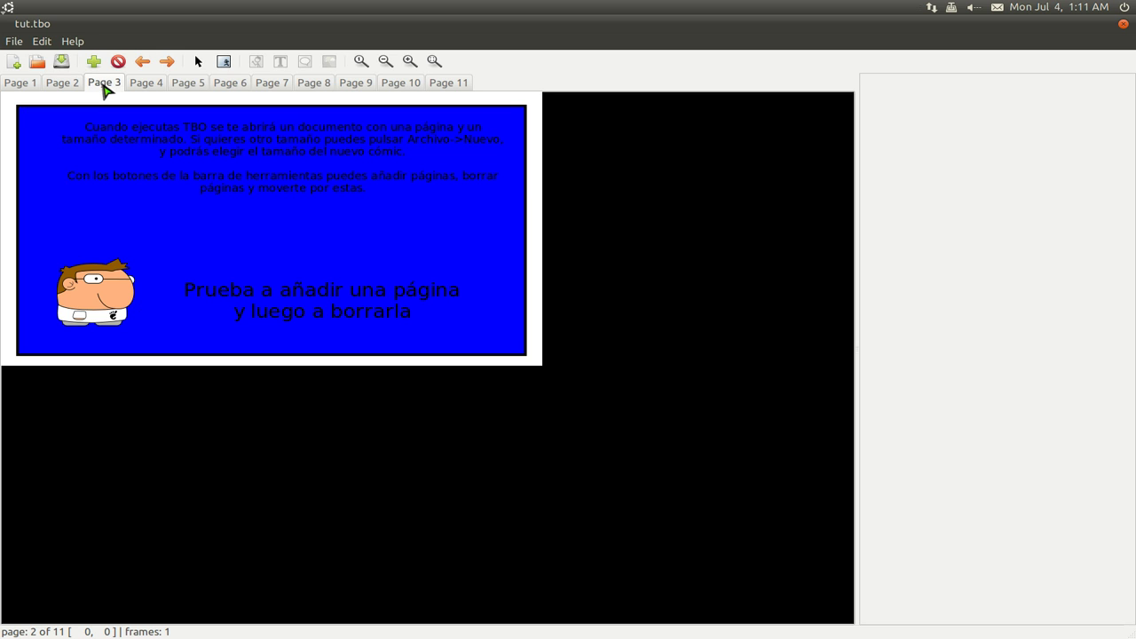
left_click(144, 84)
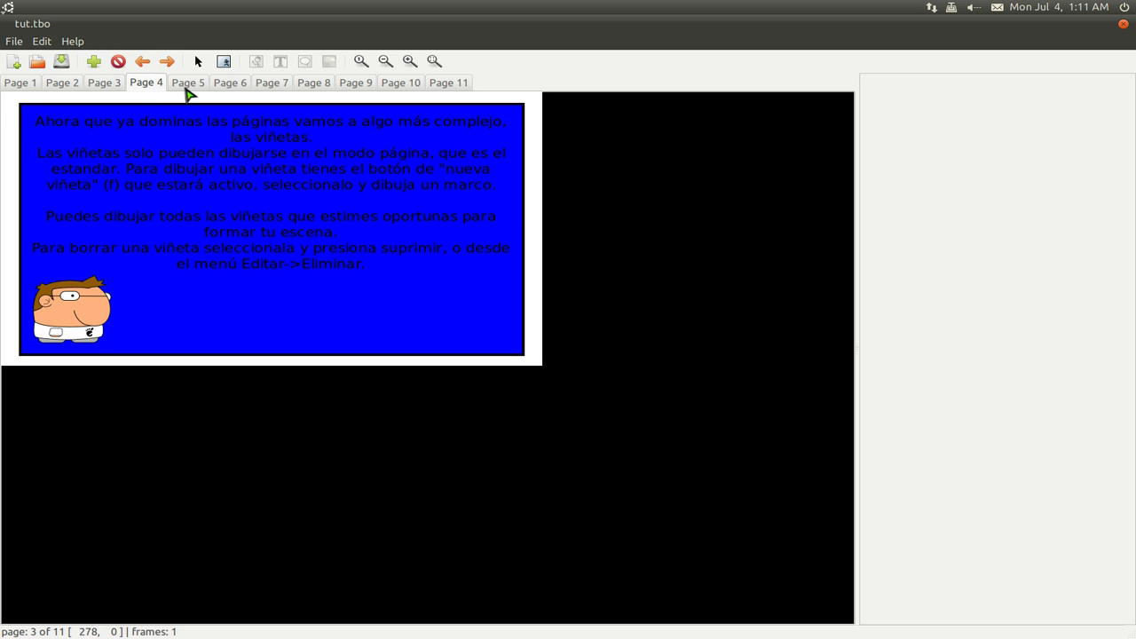
left_click(188, 87)
left_click(229, 86)
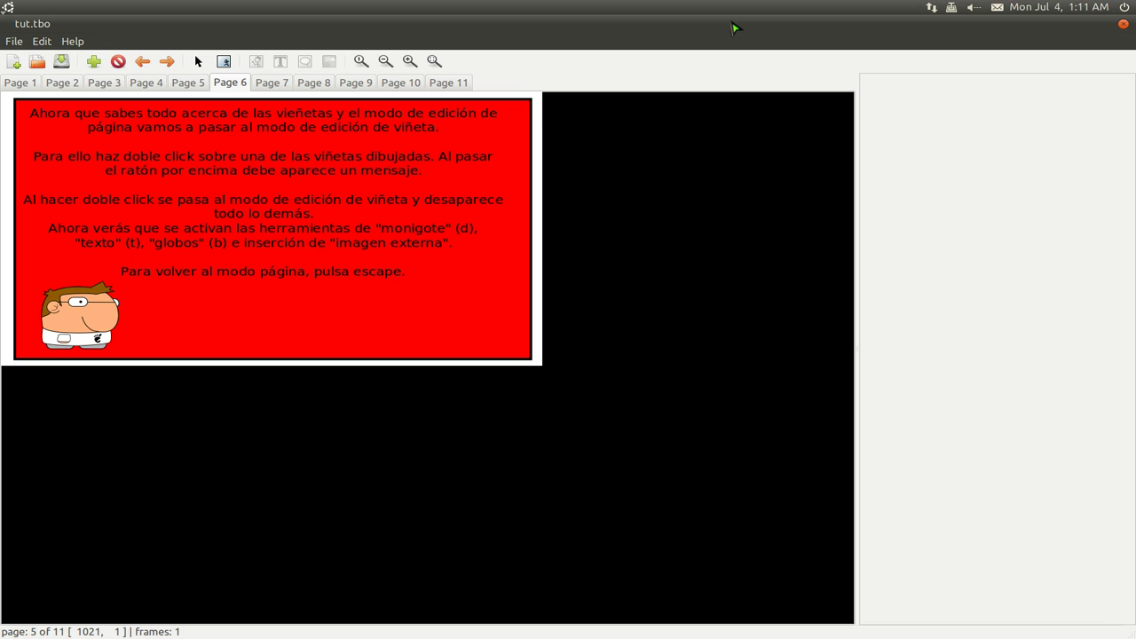
Step: Quit TBO and deselect the exported comic image on the desktop
key("ctrl+q")
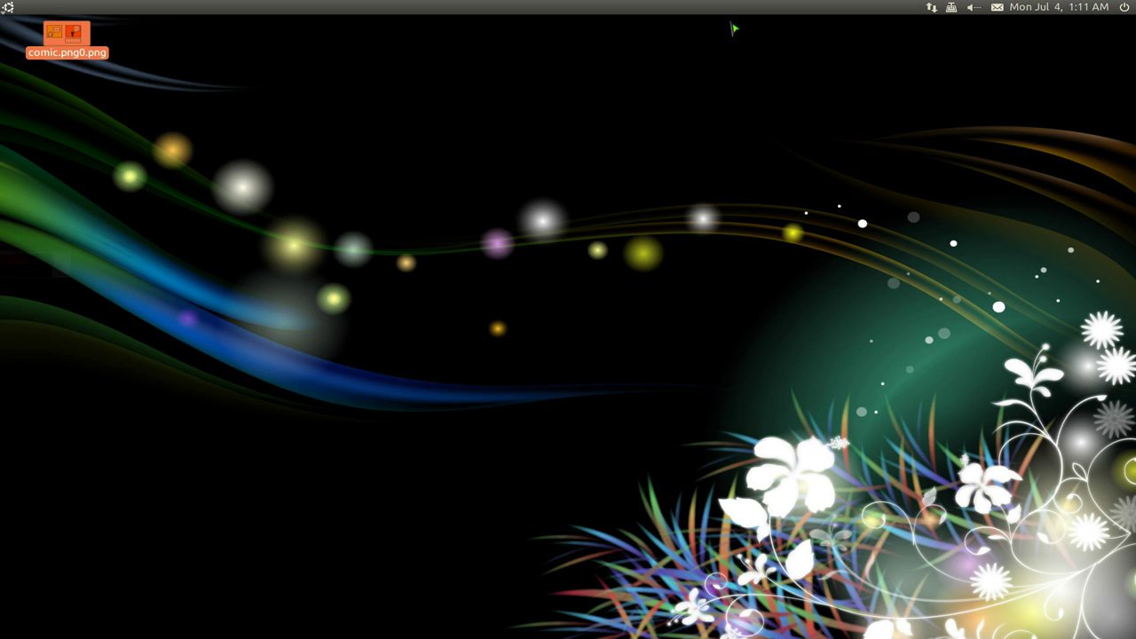
left_click(609, 192)
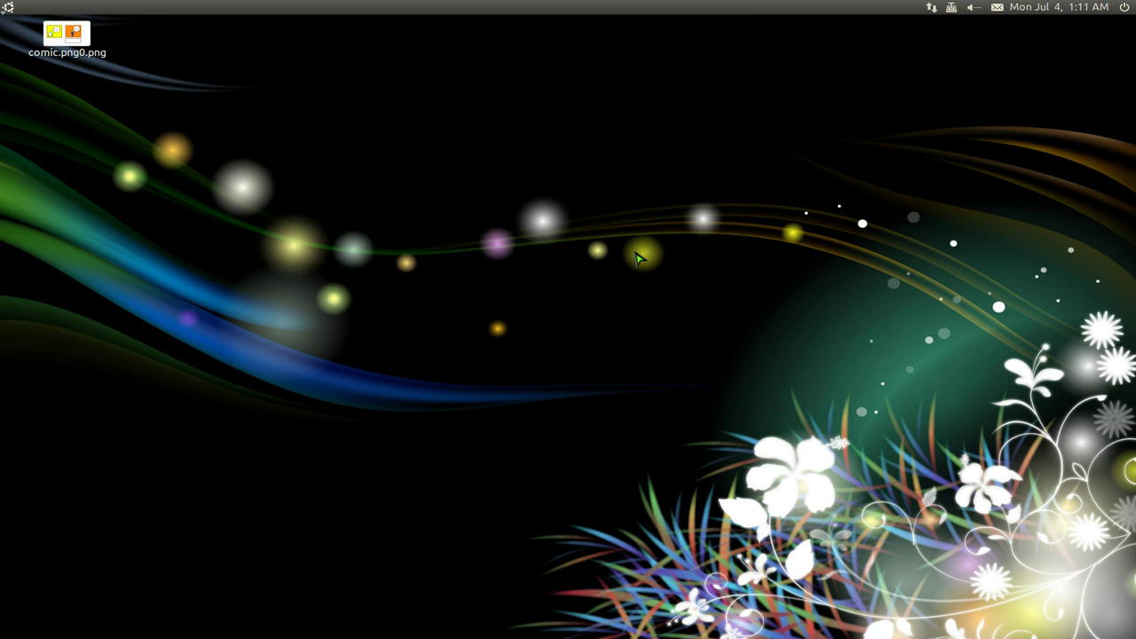